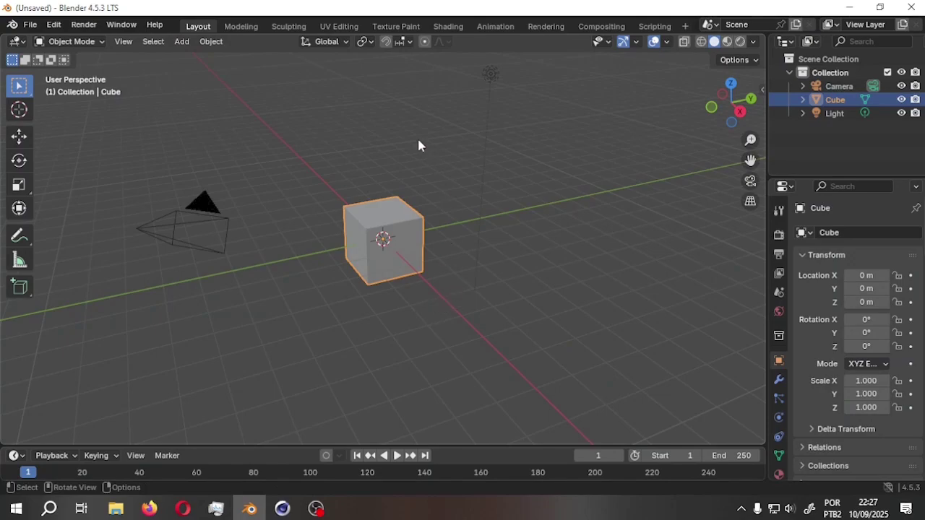
# Step: Check the BLENDER MOGRAPH 4ALL add-on in the preferences, and show its MoGraph settings in a widened viewport sidebar
pyautogui.click(53, 24)
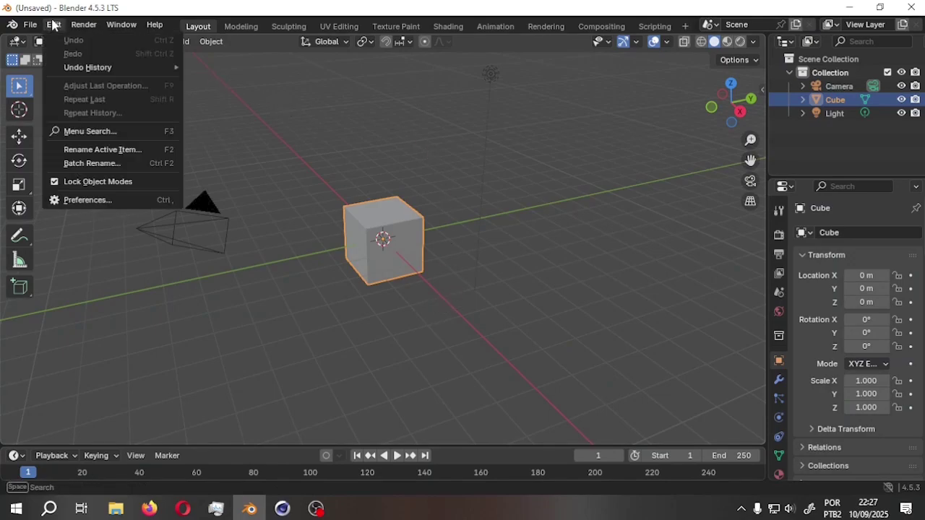
pyautogui.click(92, 199)
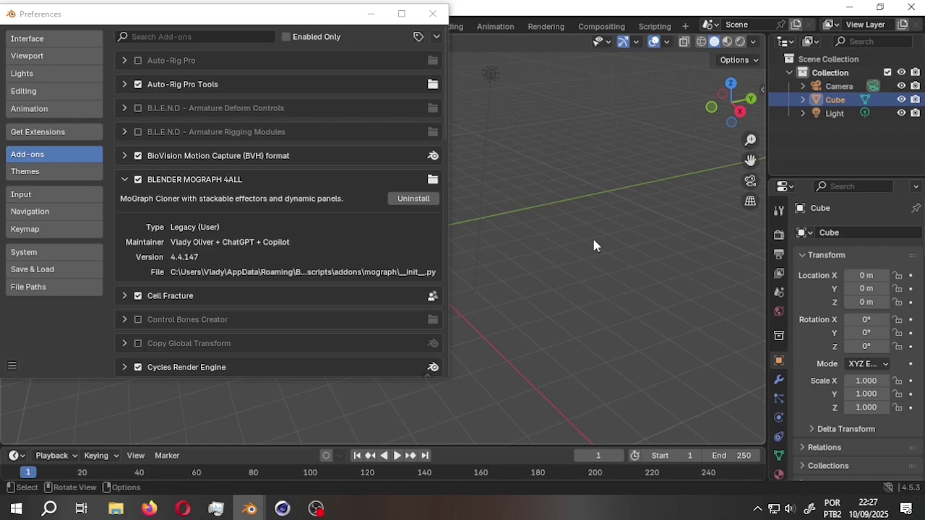
pyautogui.click(761, 88)
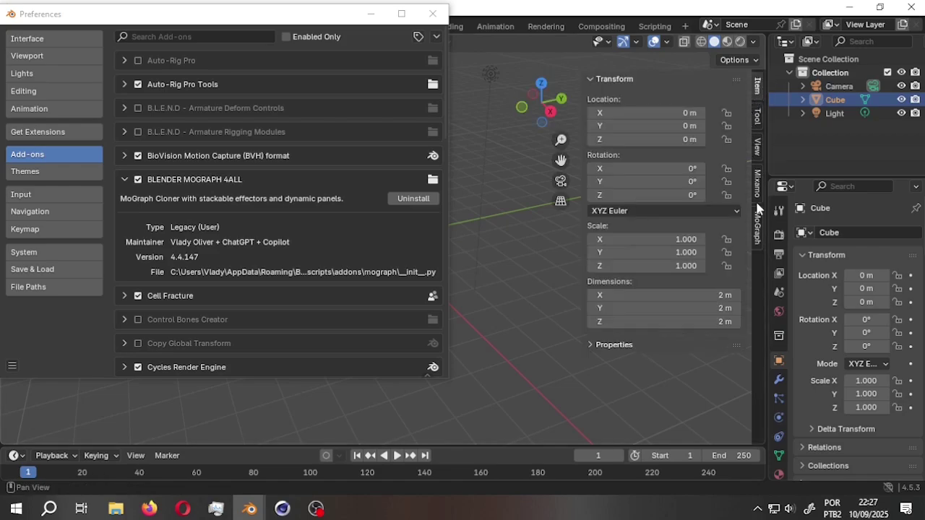
pyautogui.click(758, 228)
pyautogui.moveTo(579, 158); pyautogui.dragTo(515, 157)
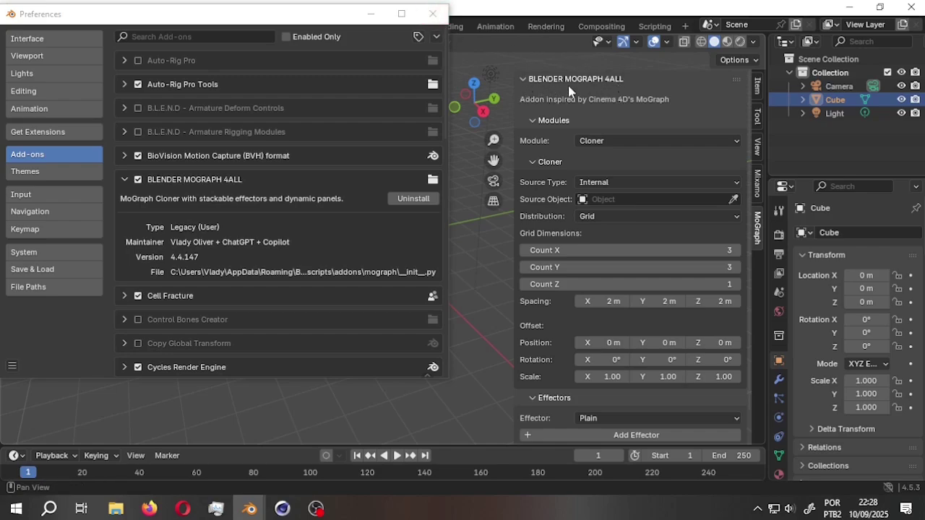
pyautogui.click(432, 15)
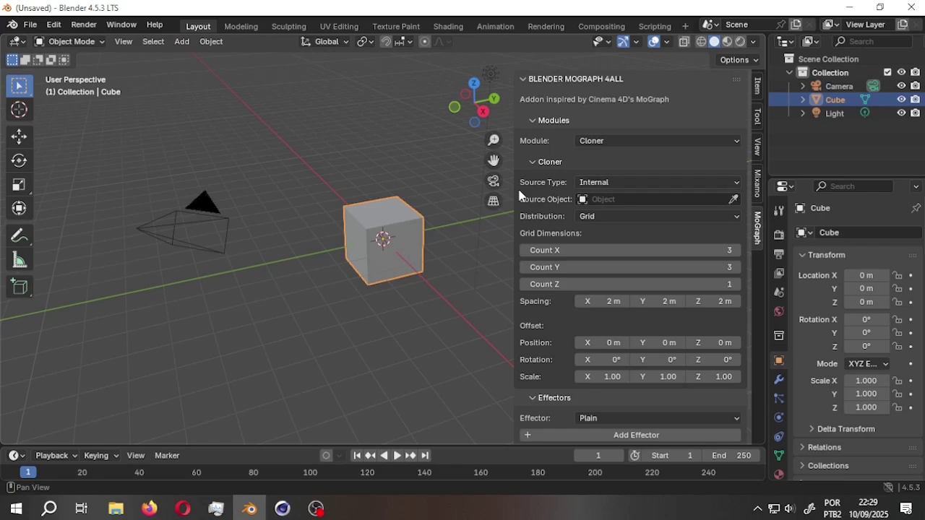
# Step: Switch to Cinema 4D and add a MoGraph Fracture object to the empty scene
pyautogui.click(284, 509)
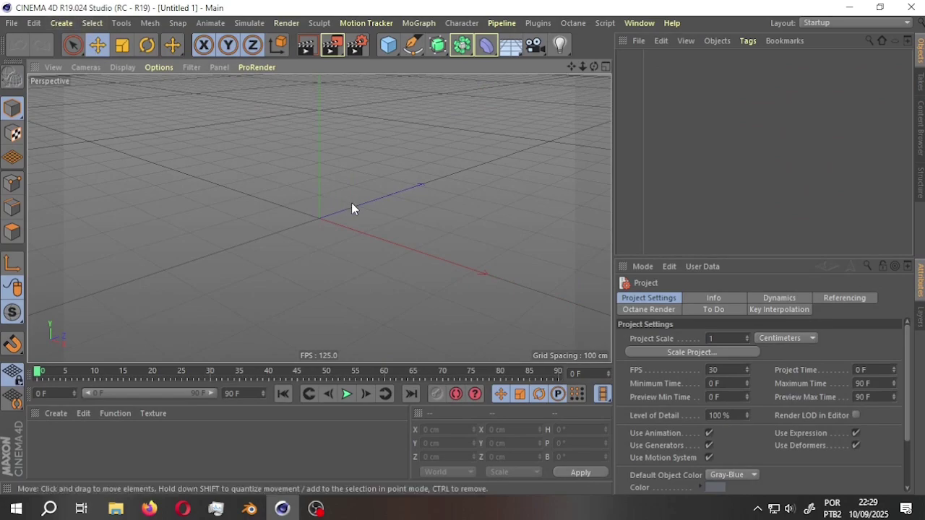
pyautogui.click(419, 23)
pyautogui.click(452, 198)
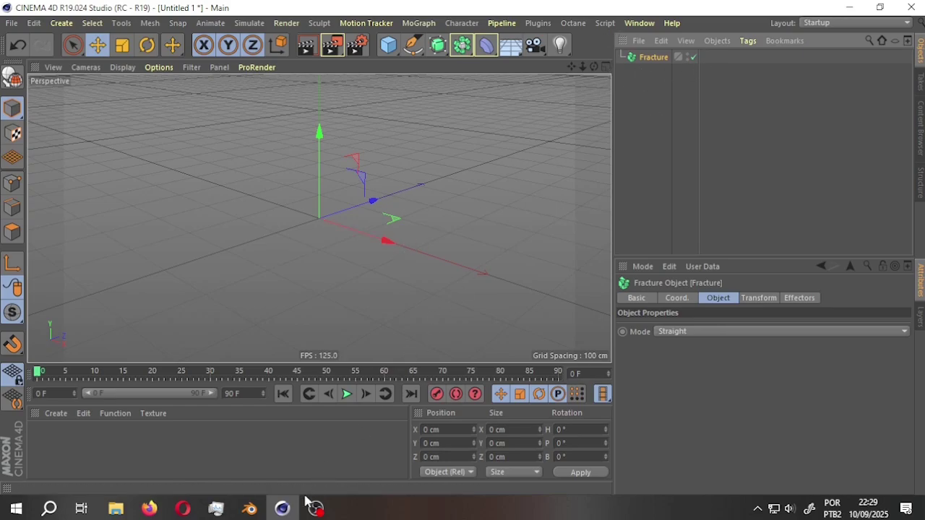
# Step: Switch to Blender, make the cube the cloner's source object and set the grid spacing to 2.3 m in X and 2.2 m in Y
pyautogui.click(249, 510)
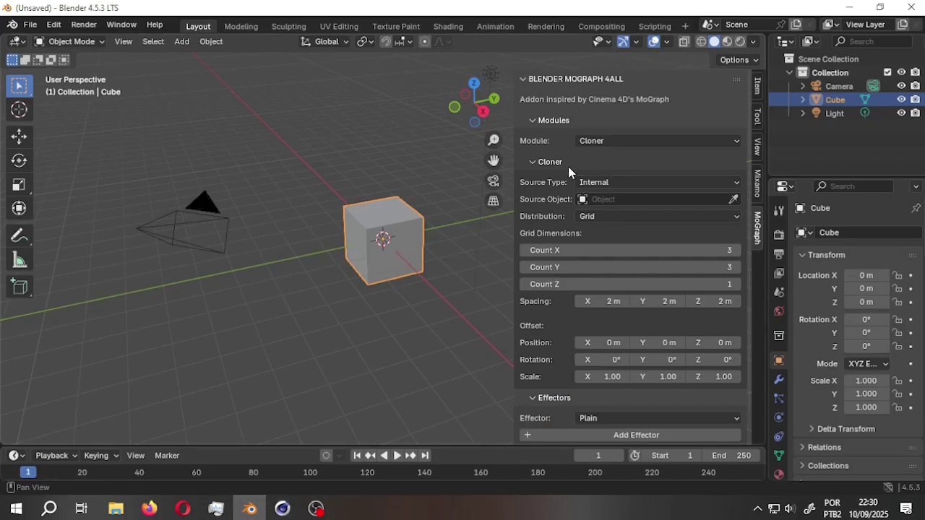
pyautogui.click(733, 200)
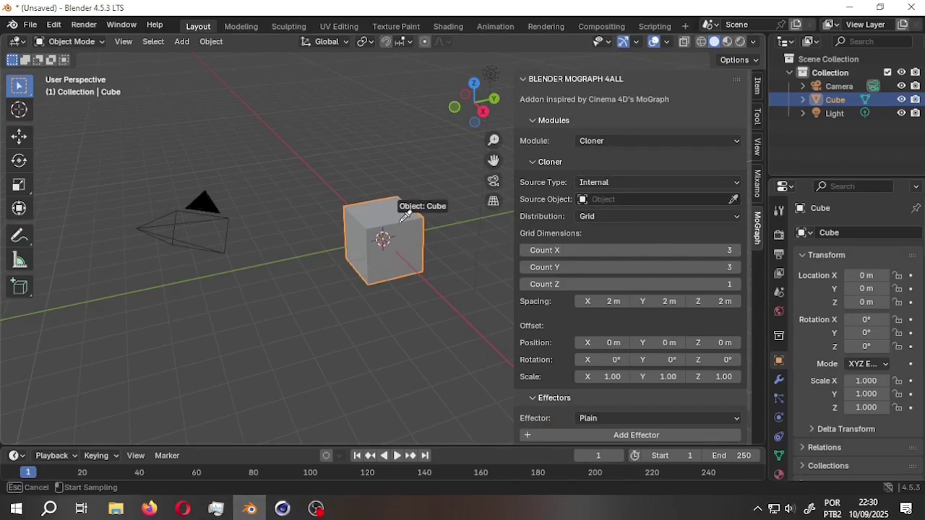
pyautogui.click(401, 218)
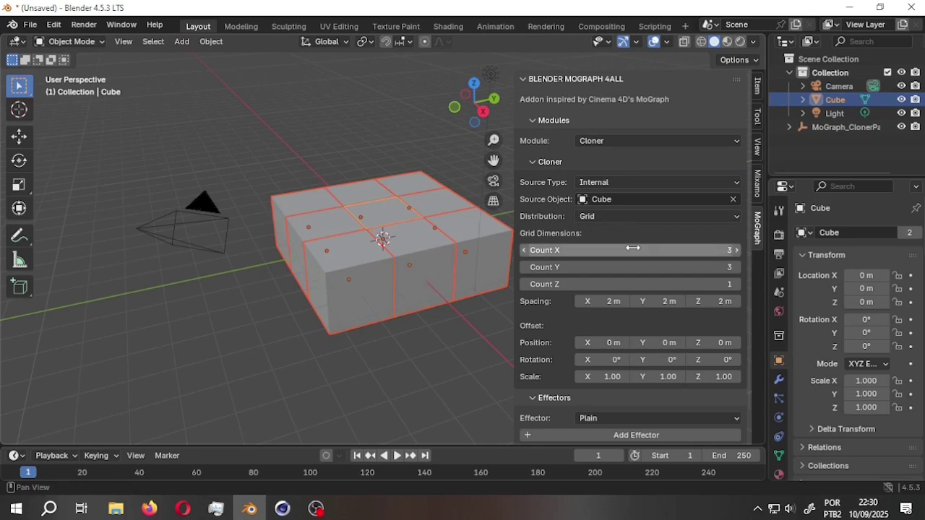
pyautogui.moveTo(592, 307); pyautogui.dragTo(675, 301)
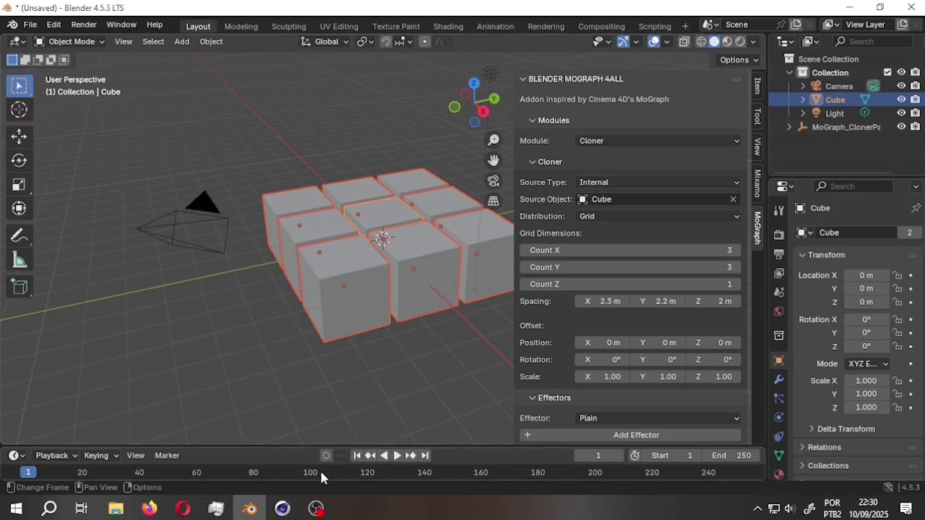
# Step: Switch to Cinema 4D, add a cube and make it a child of the Fracture object
pyautogui.click(282, 511)
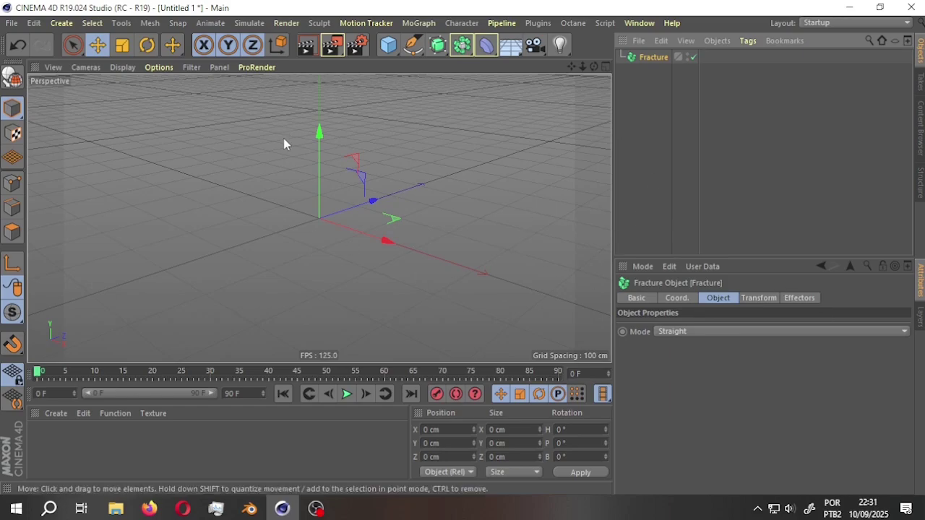
pyautogui.click(388, 46)
pyautogui.moveTo(642, 58); pyautogui.dragTo(648, 75)
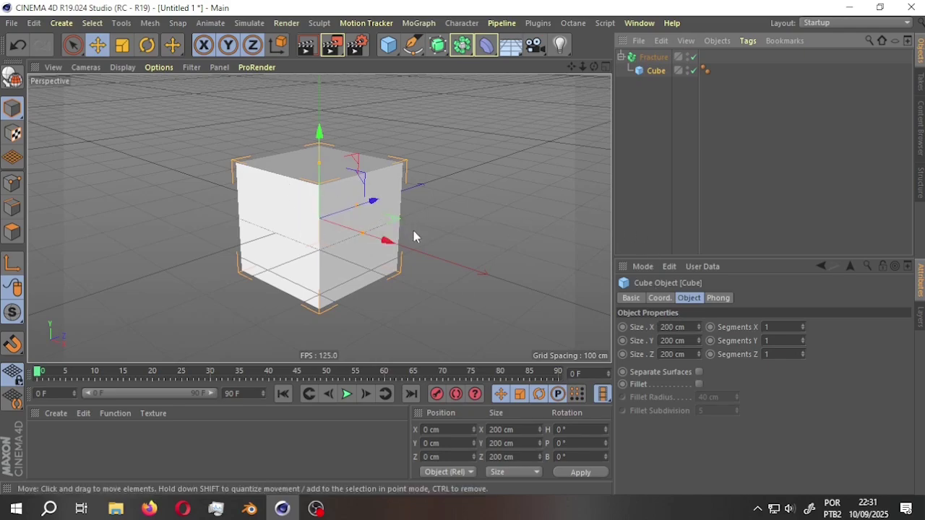
# Step: Switch to Blender, expand the cloner parent's hierarchy in the outliner and delete the original source Cube
pyautogui.click(250, 509)
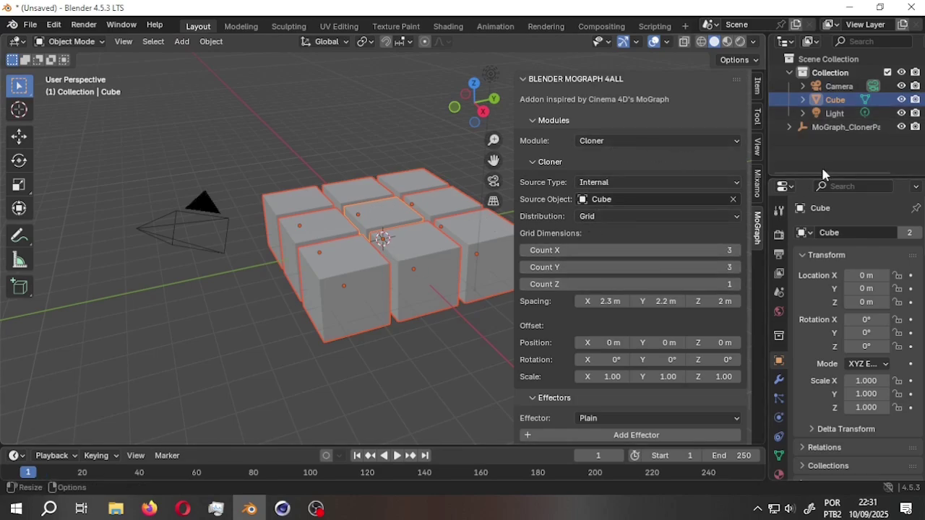
pyautogui.click(788, 127)
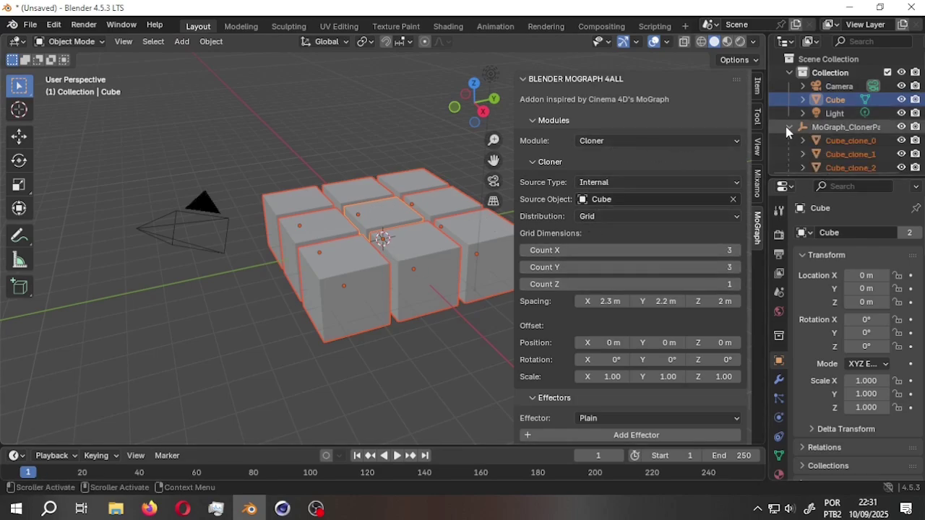
pyautogui.click(836, 103)
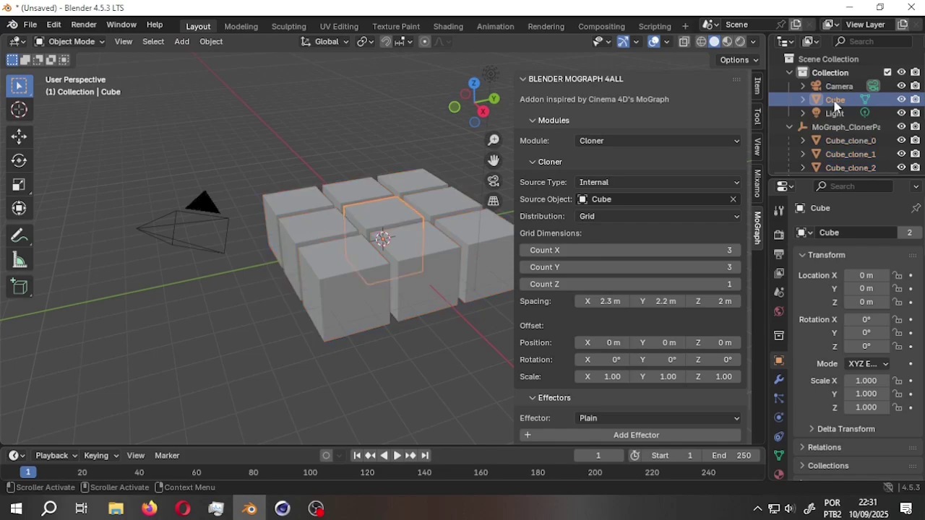
pyautogui.press('Delete')
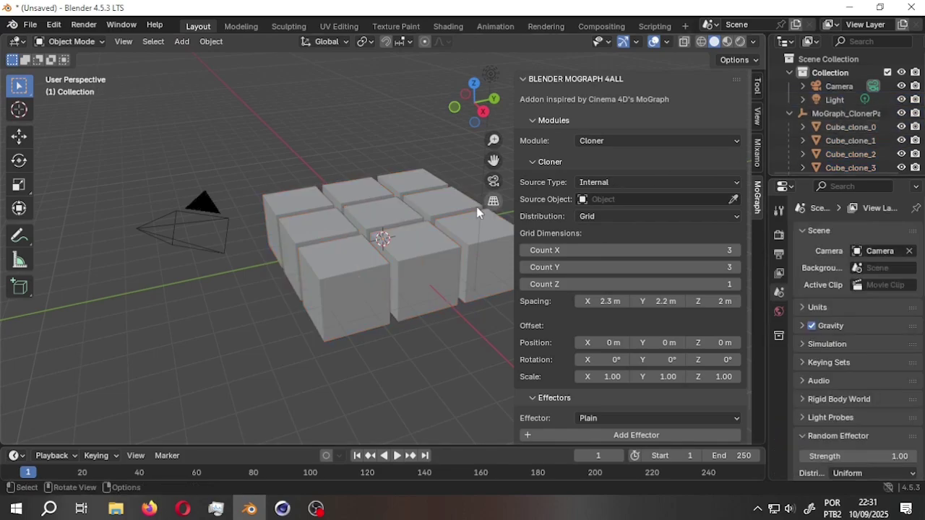
# Step: Select the whole MoGraph_ClonerParent hierarchy and clear the clones' parent while keeping their transformation
pyautogui.click(837, 116)
pyautogui.rightClick(836, 118)
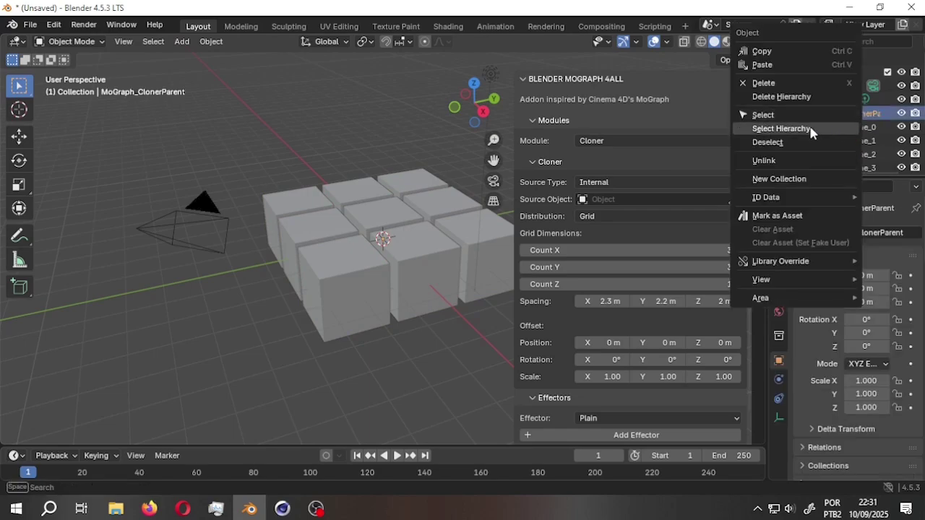
pyautogui.click(811, 128)
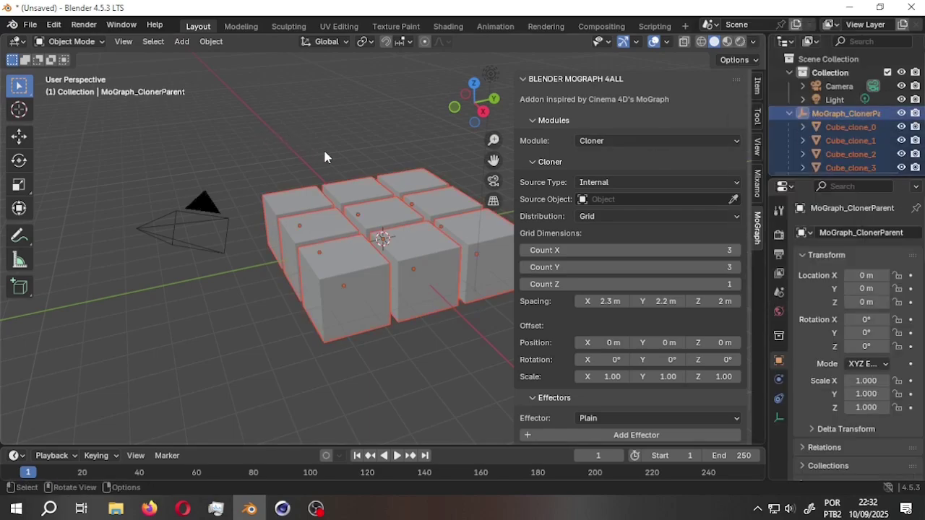
pyautogui.hotkey('alt', 'p')
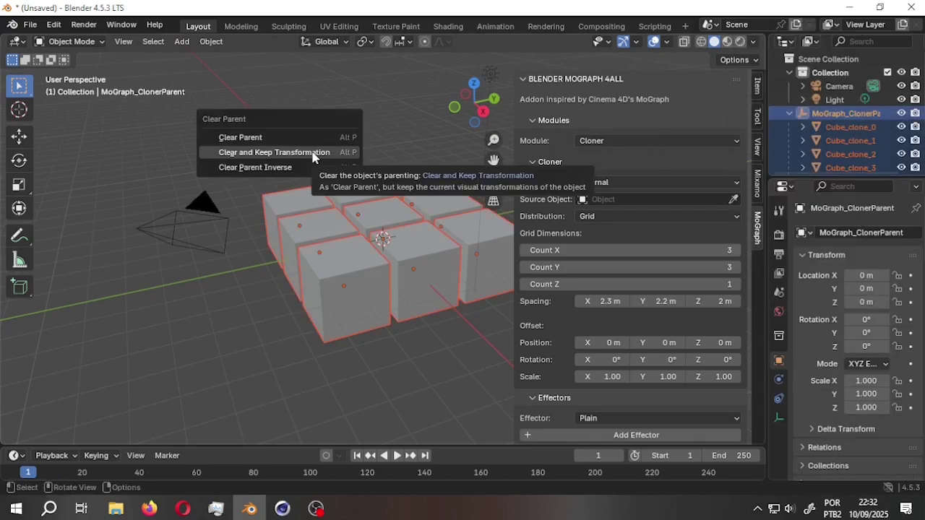
pyautogui.click(300, 154)
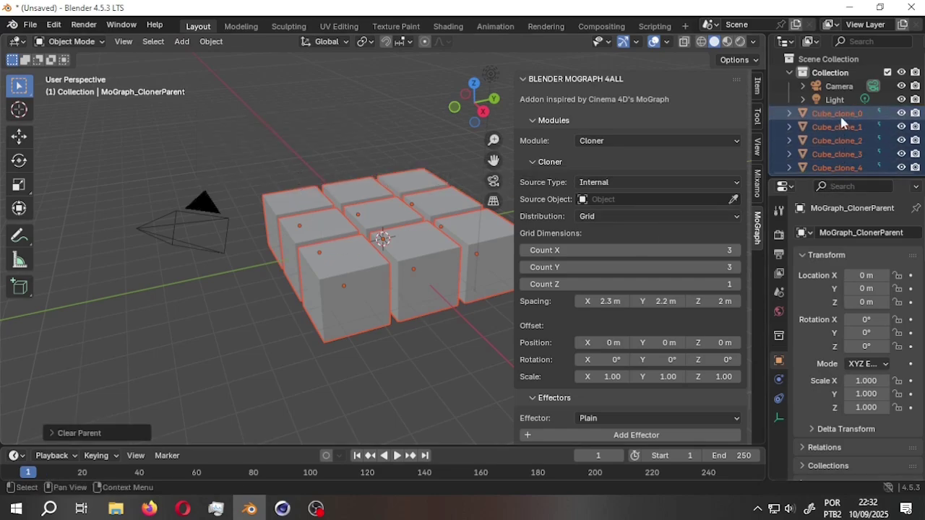
# Step: Delete the empty MoGraph_ClonerParent object and deselect everything
pyautogui.scroll(-4, 842, 126)
pyautogui.click(876, 159)
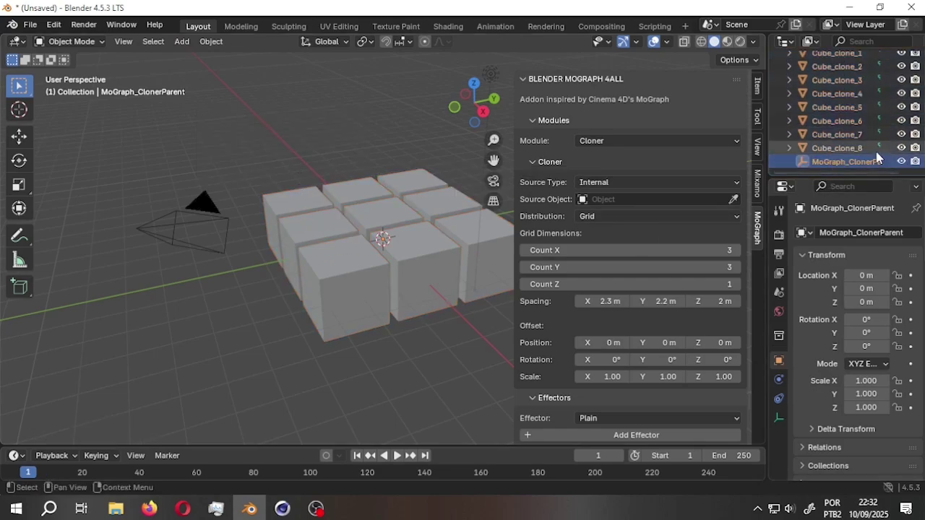
pyautogui.press('Delete')
pyautogui.scroll(5, 853, 145)
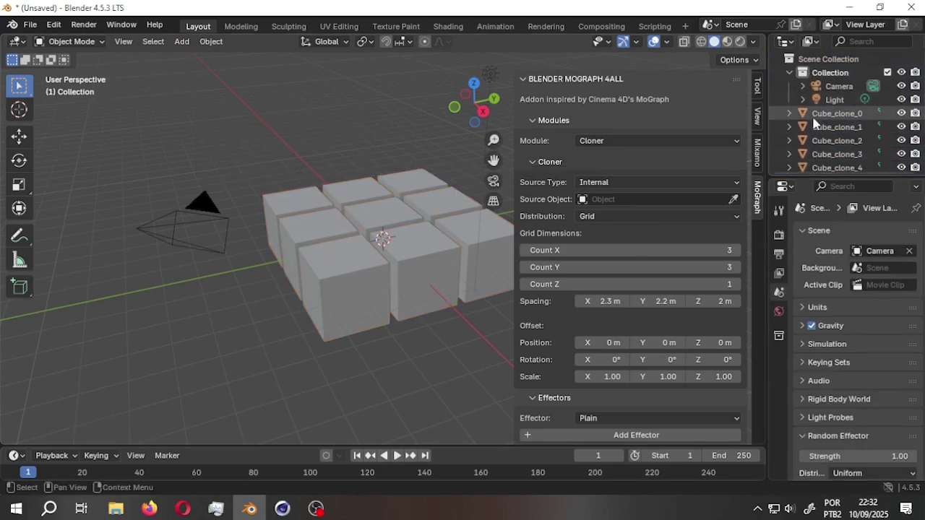
pyautogui.hotkey('alt', 'a')
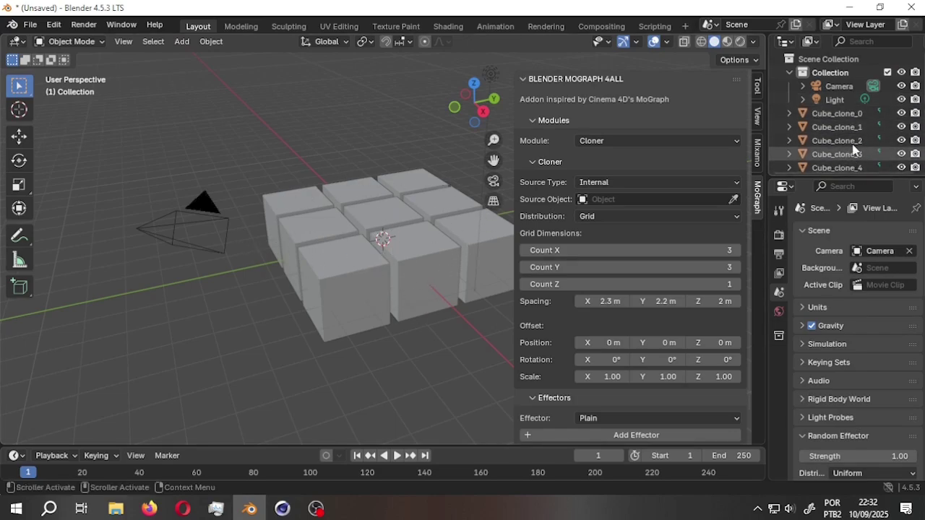
# Step: Switch the MoGraph module to Fracture, expand its settings and frame the nine cubes closer in the viewport
pyautogui.scroll(-3, 834, 139)
pyautogui.scroll(3, 835, 140)
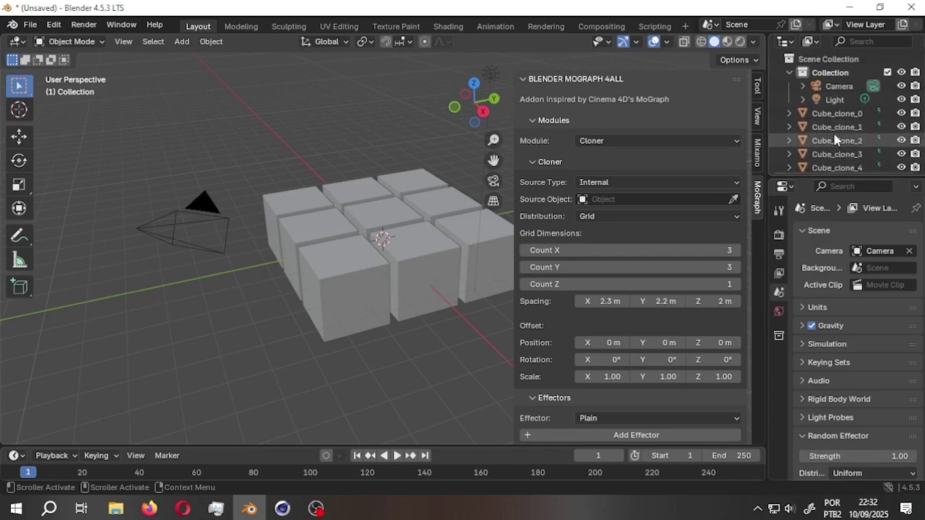
pyautogui.scroll(-3, 835, 140)
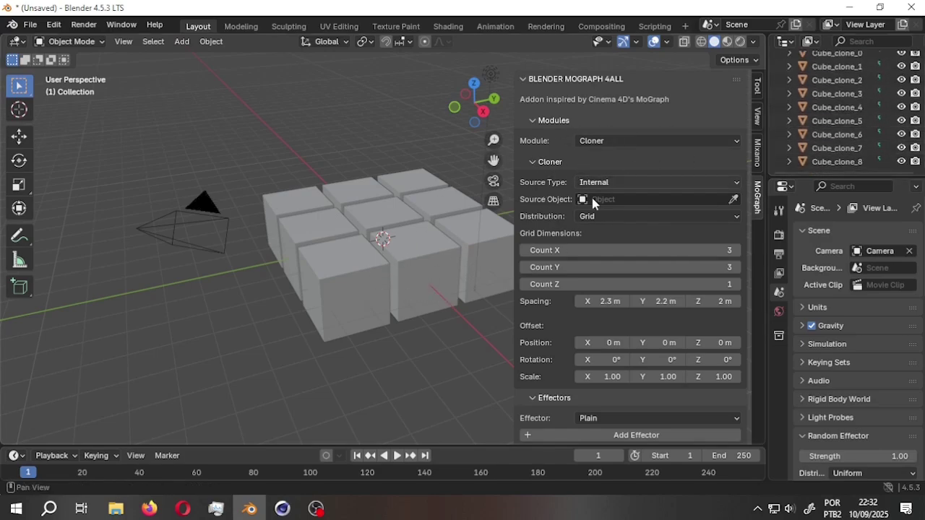
pyautogui.click(736, 141)
pyautogui.click(618, 230)
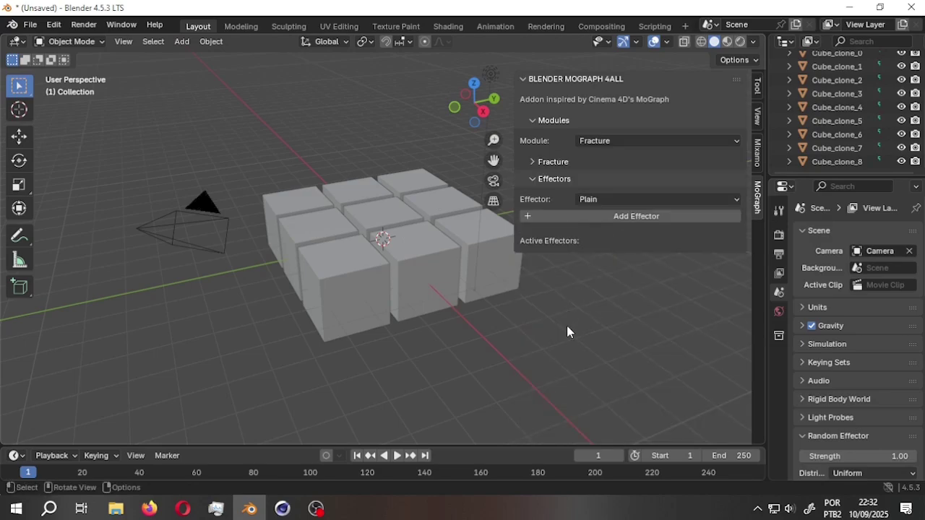
pyautogui.click(535, 162)
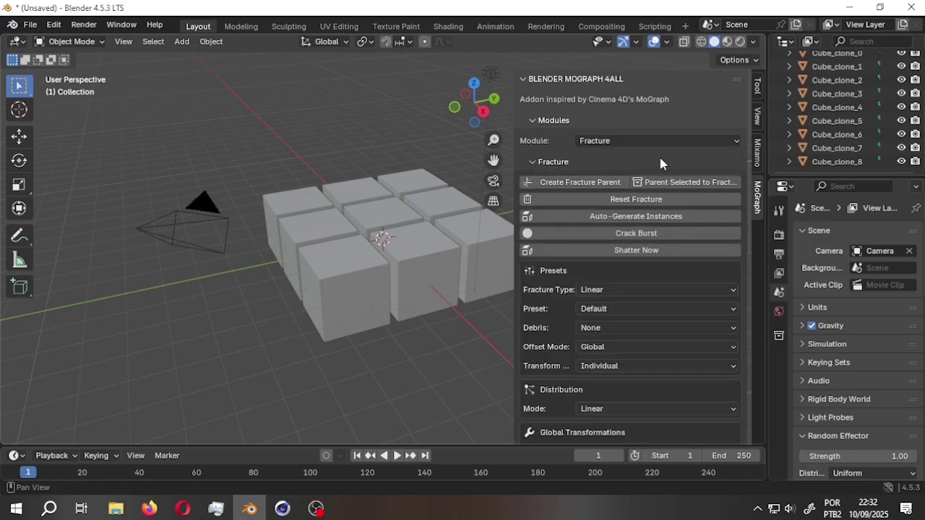
pyautogui.scroll(-2, 673, 170)
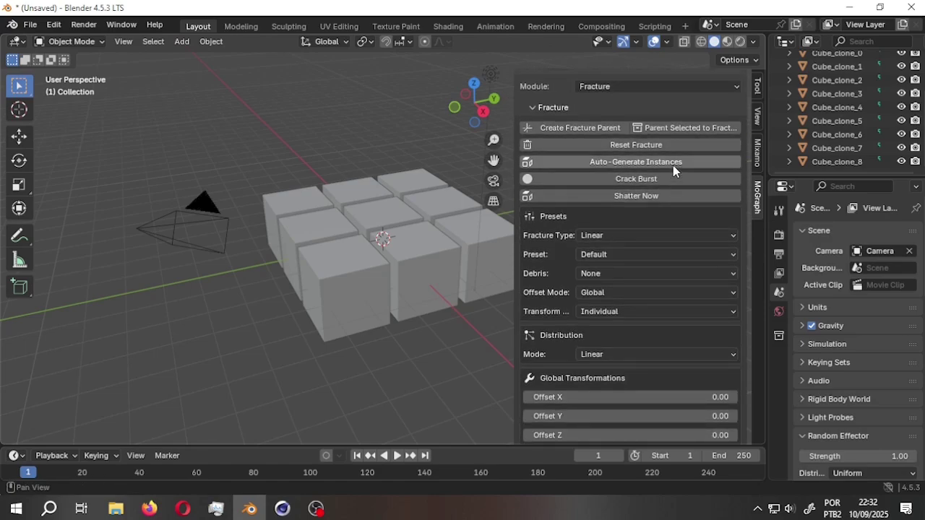
pyautogui.moveTo(459, 201); pyautogui.dragTo(394, 203, button='middle')
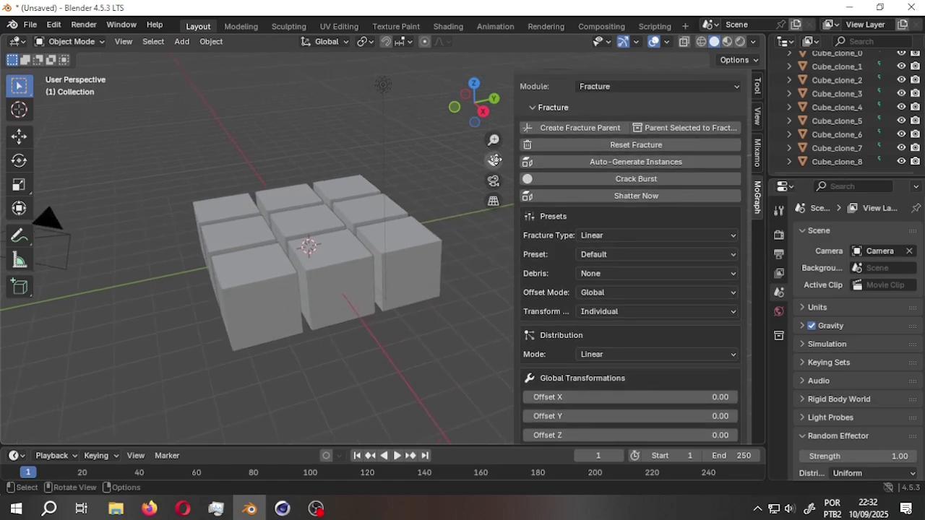
pyautogui.scroll(2, 459, 201)
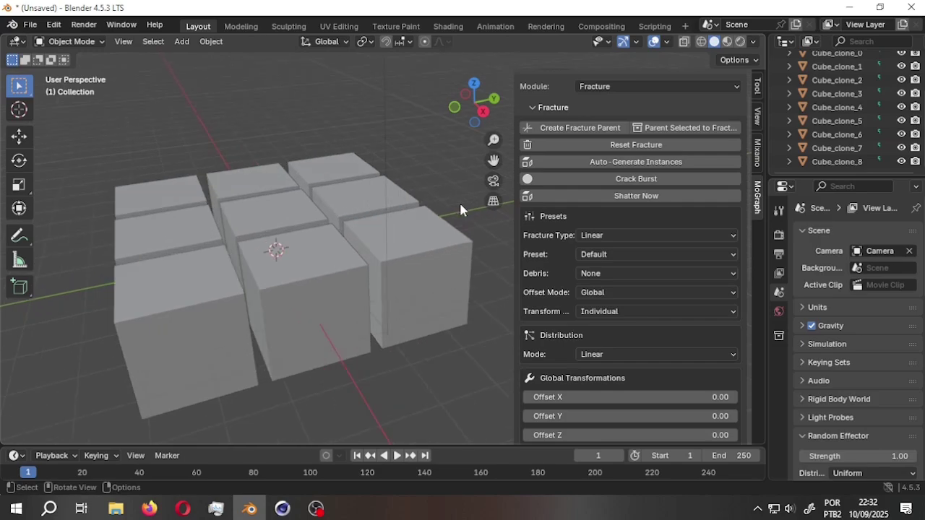
# Step: Switch to Cinema 4D and quit it without saving the project
pyautogui.click(282, 510)
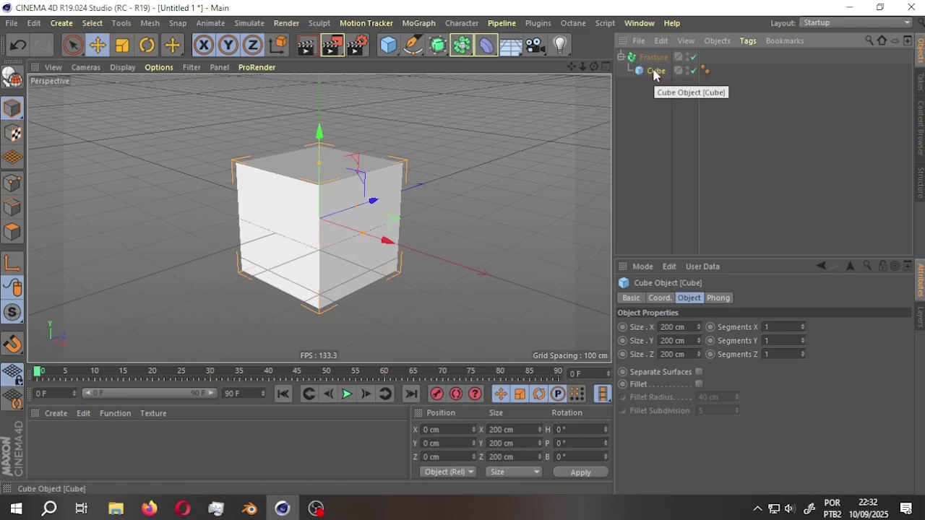
pyautogui.click(911, 8)
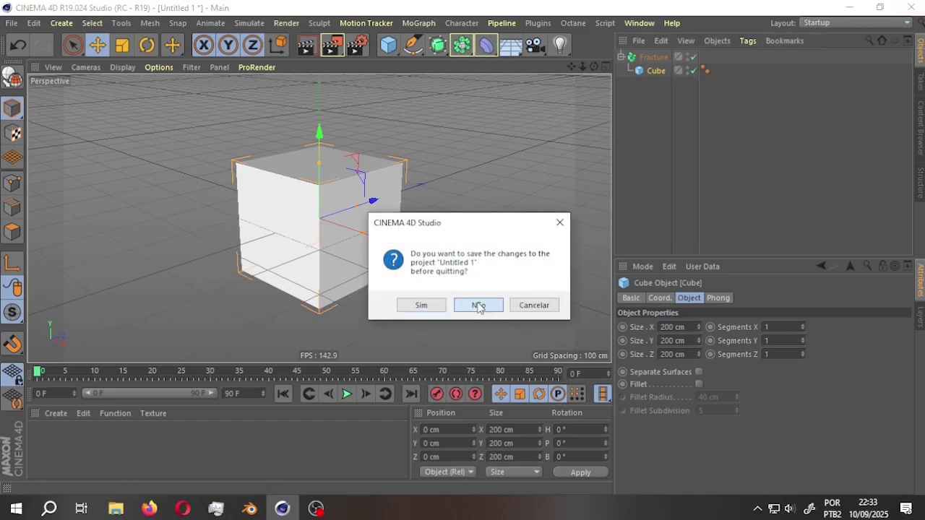
pyautogui.click(478, 306)
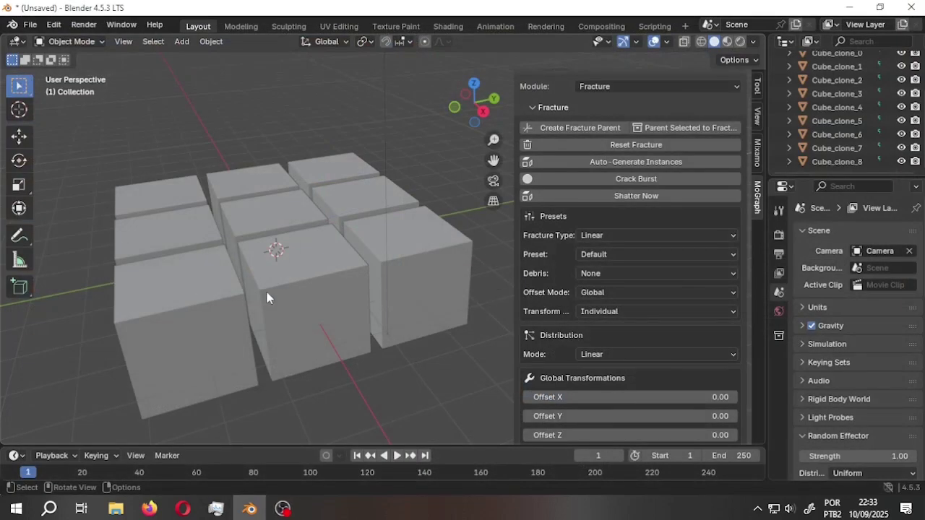
# Step: Look through the Fracture module's presets, distribution, global transformations, instances and effector settings
pyautogui.scroll(-7, 568, 150)
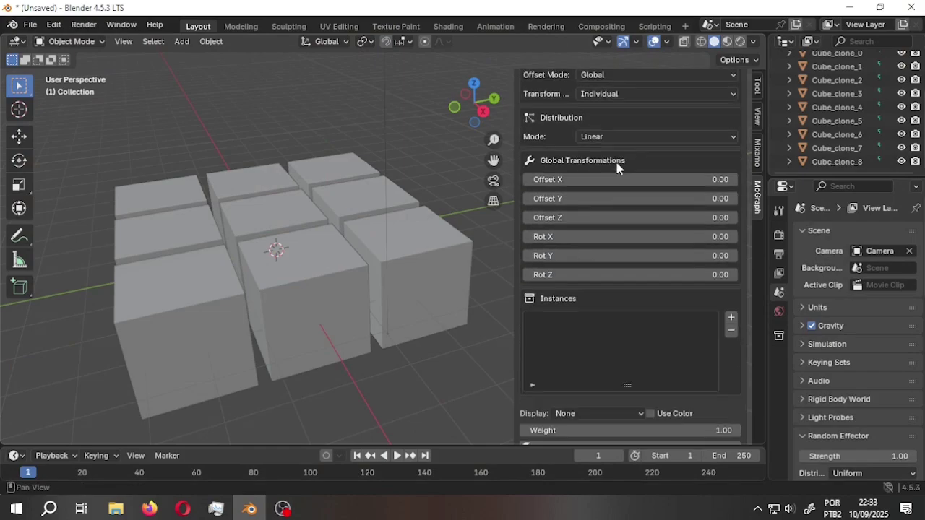
pyautogui.scroll(1, 616, 159)
pyautogui.scroll(-4, 616, 160)
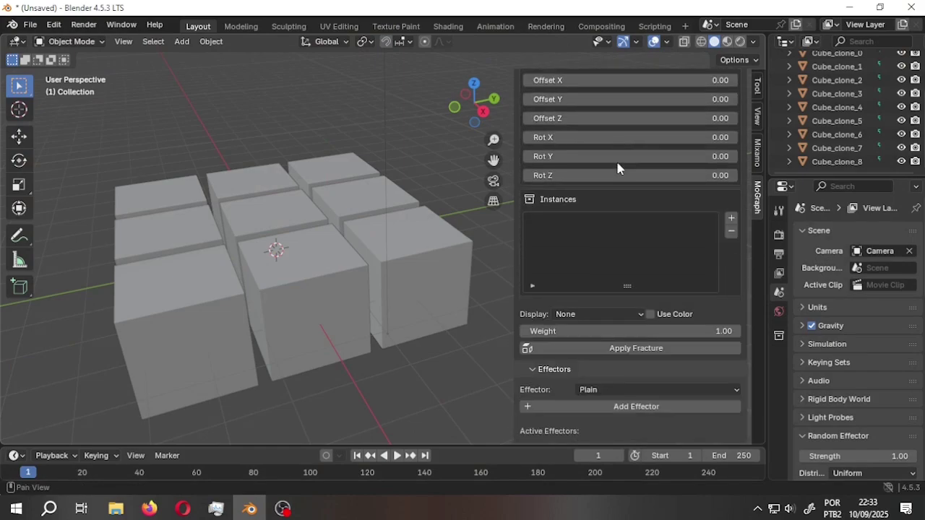
pyautogui.scroll(9, 617, 166)
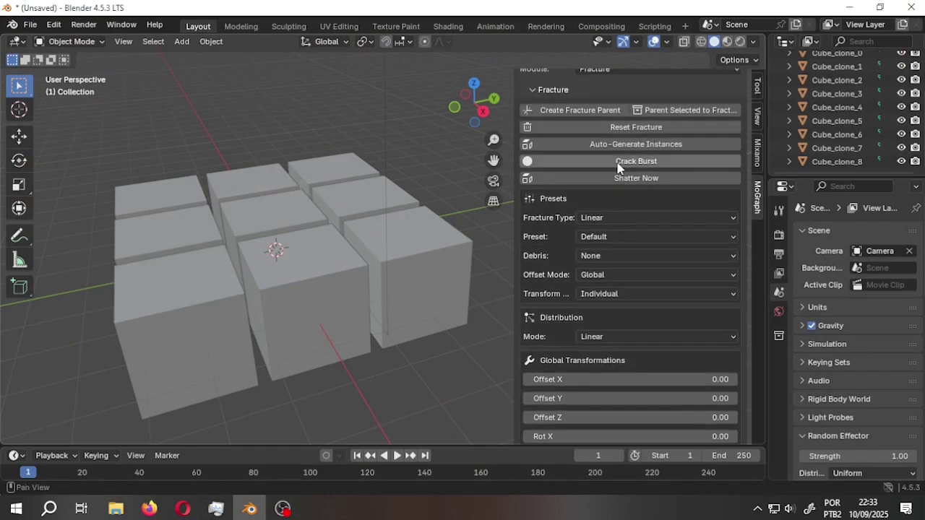
pyautogui.scroll(-2, 428, 159)
pyautogui.scroll(-4, 612, 197)
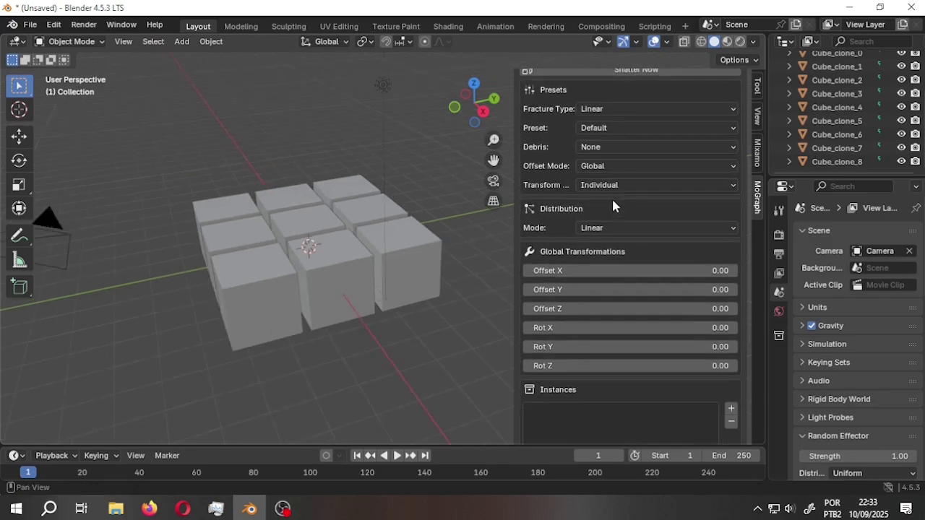
pyautogui.scroll(-7, 612, 196)
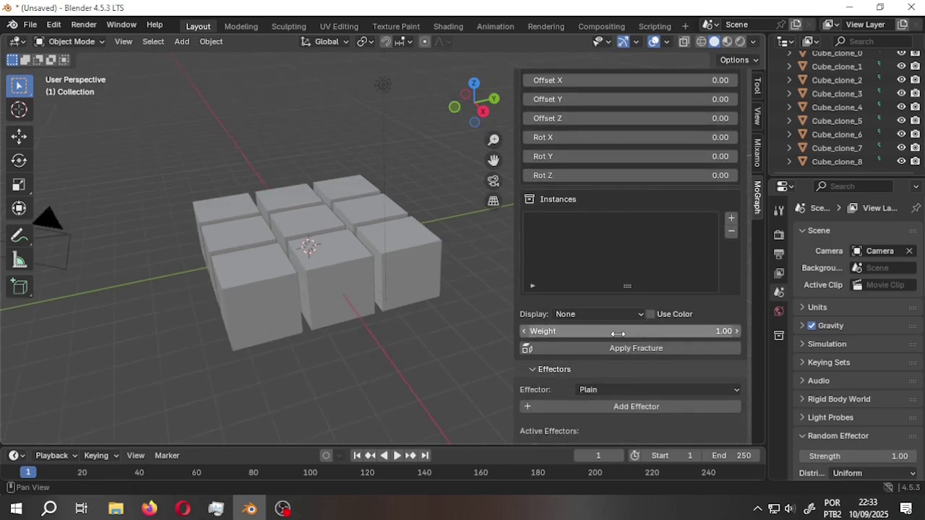
pyautogui.scroll(7, 651, 282)
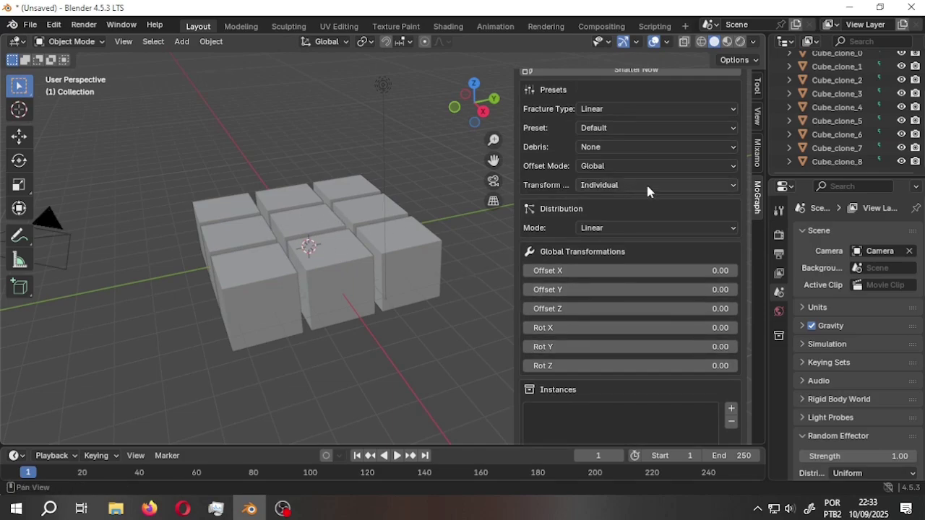
pyautogui.scroll(5, 647, 186)
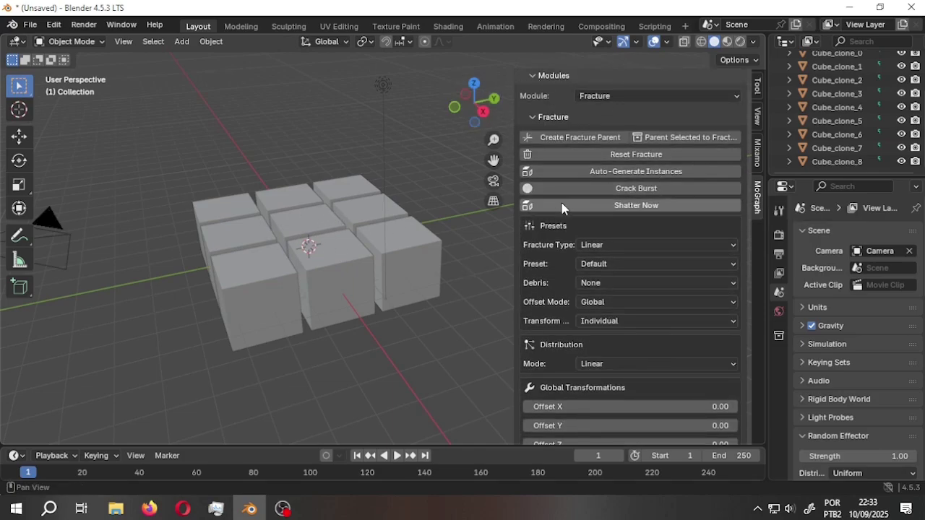
# Step: Create a fracture parent, isolate it in the viewport to inspect the empty, and bring back the full scene
pyautogui.click(578, 137)
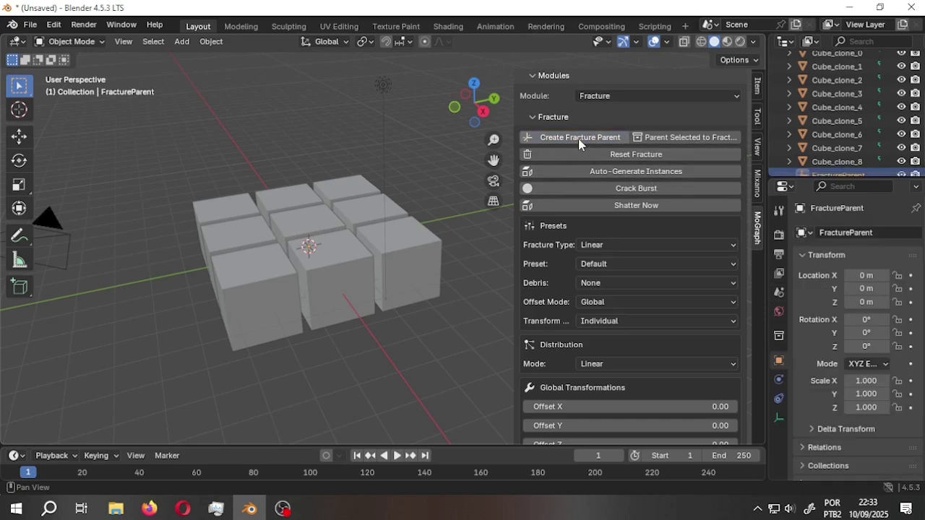
pyautogui.scroll(-1, 884, 128)
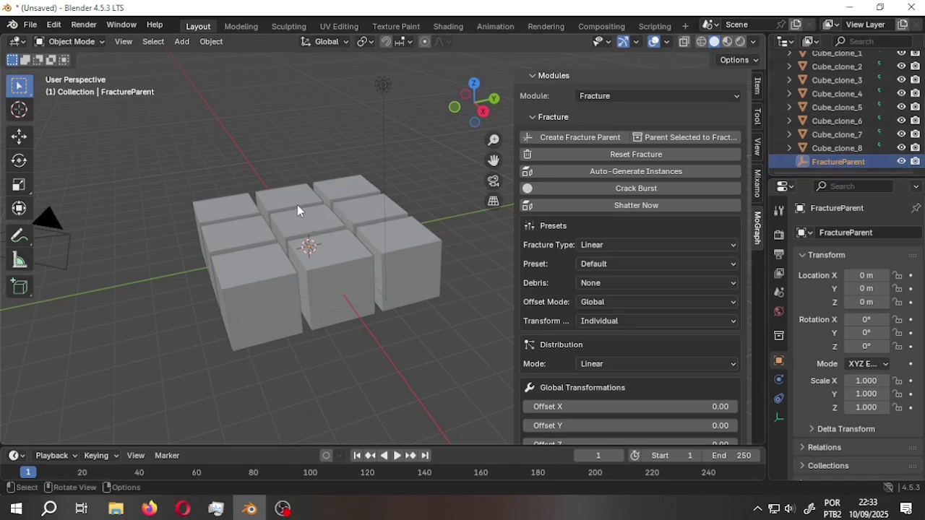
pyautogui.press('KP_Divide')
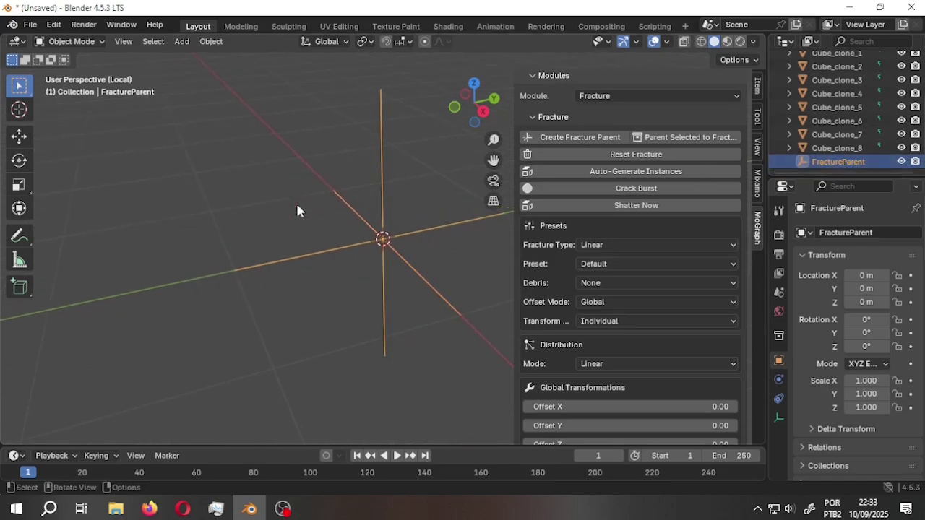
pyautogui.press('KP_Divide')
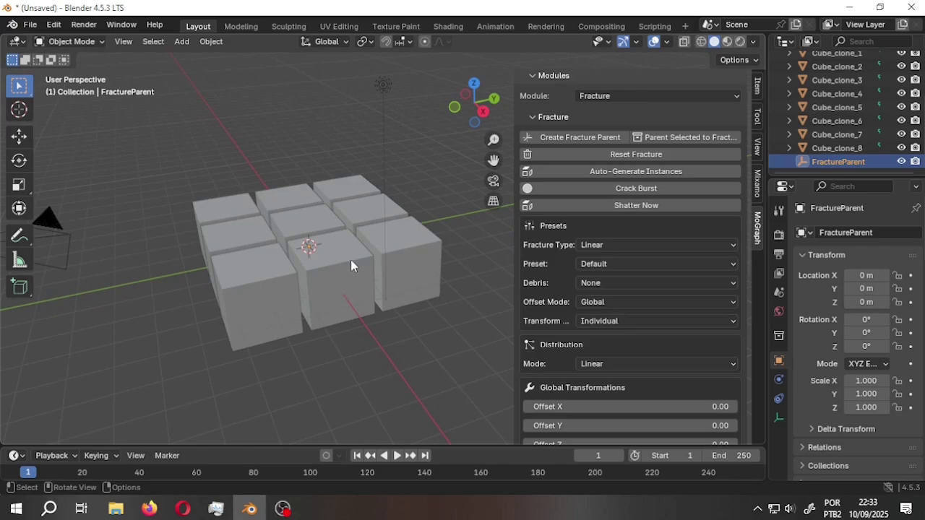
# Step: Parent Cube_clone_0 through Cube_clone_8 to FractureParent and check its children in the hierarchy
pyautogui.click(832, 147)
pyautogui.scroll(3, 858, 137)
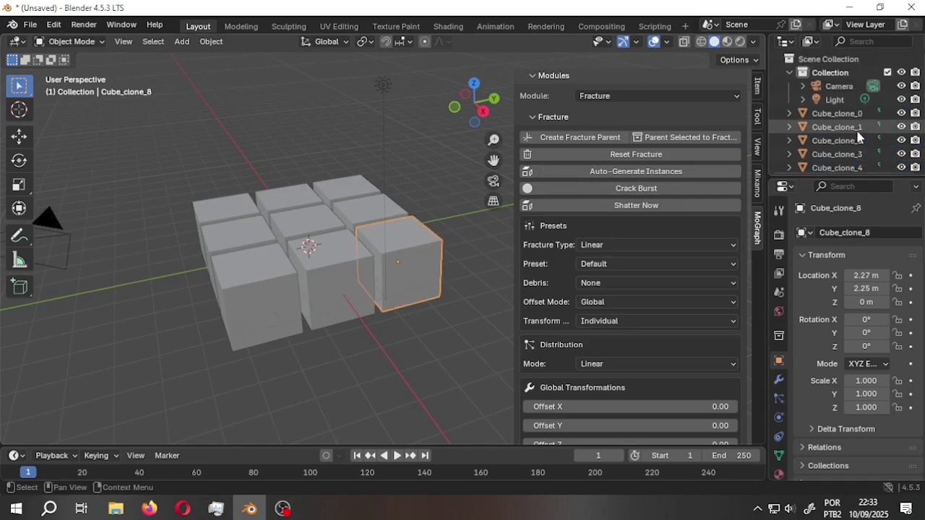
pyautogui.click(844, 115)
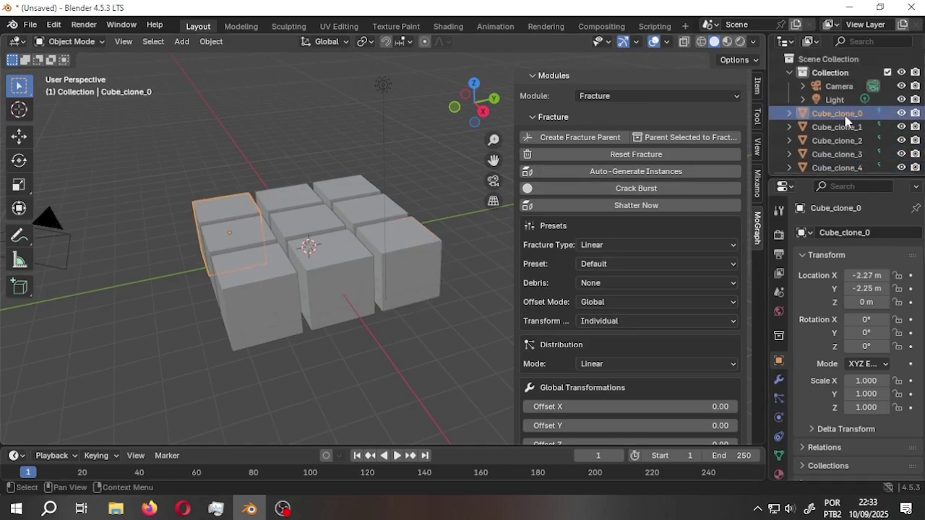
pyautogui.scroll(-4, 847, 126)
pyautogui.keyDown('shift'); pyautogui.click(838, 148); pyautogui.keyUp('shift')
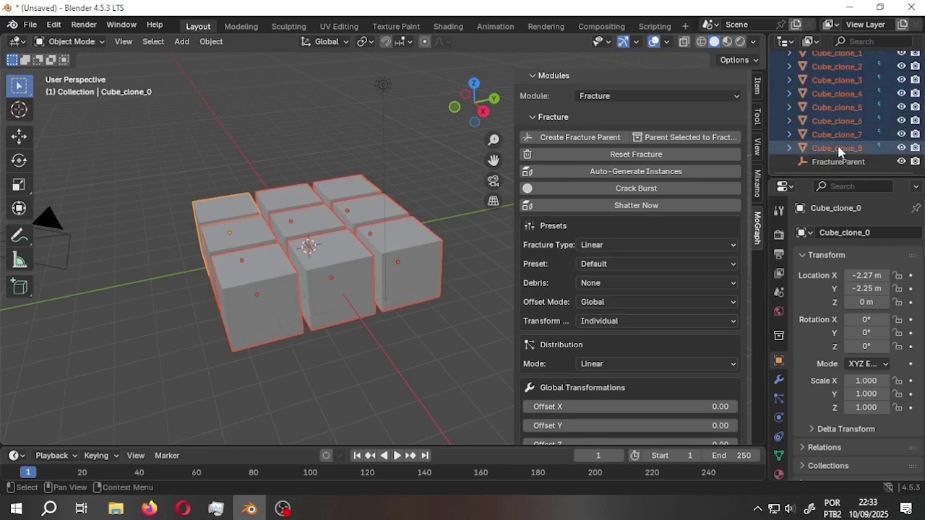
pyautogui.keyDown('ctrl'); pyautogui.click(839, 161); pyautogui.keyUp('ctrl')
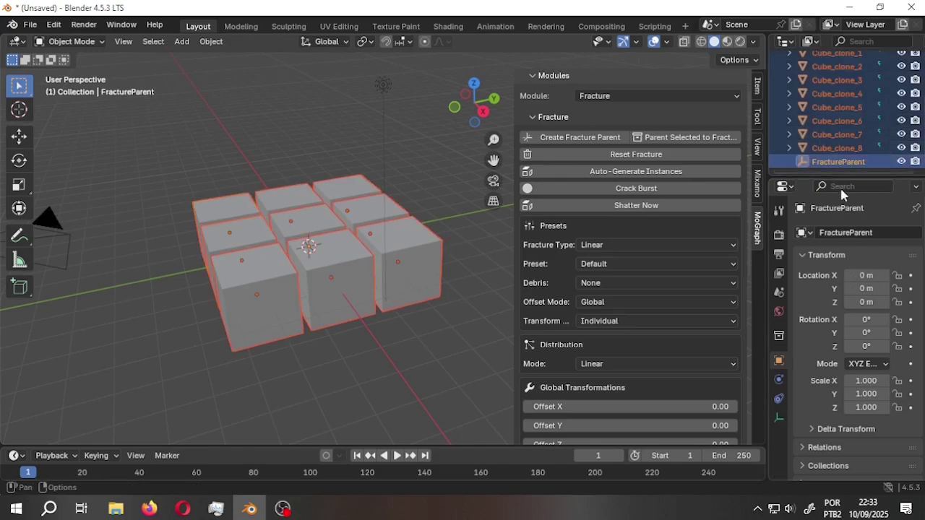
pyautogui.click(676, 139)
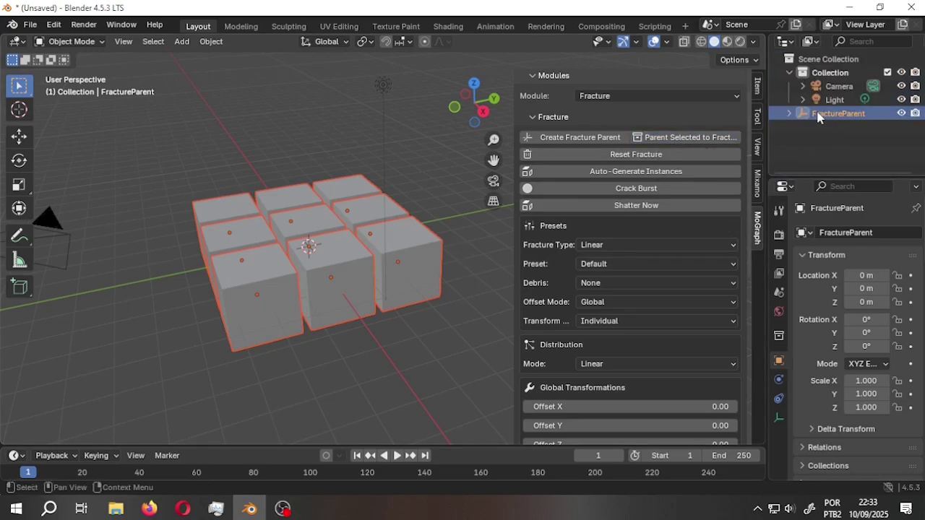
pyautogui.click(788, 114)
pyautogui.click(789, 114)
pyautogui.click(789, 114)
pyautogui.click(789, 114)
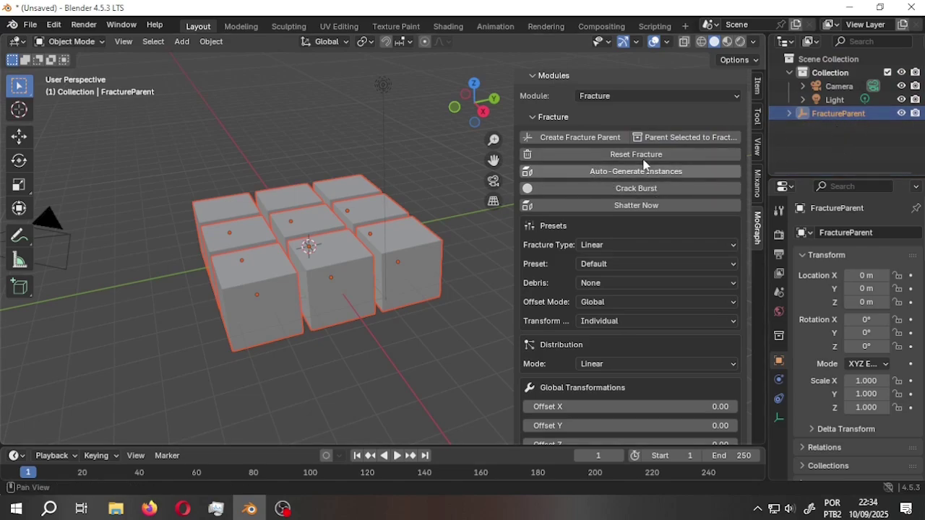
# Step: Review the Fracture settings for the parented cubes and enable Use Color
pyautogui.scroll(-1, 643, 159)
pyautogui.scroll(-1, 644, 159)
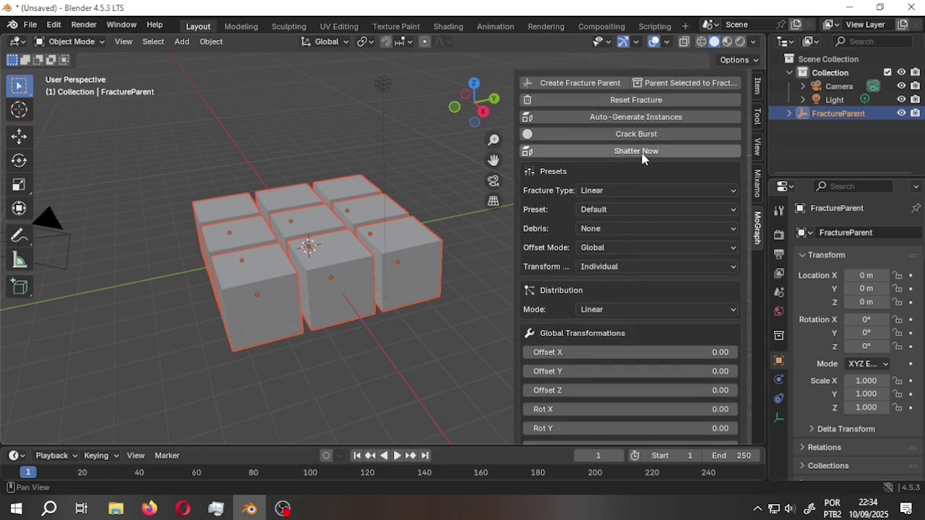
pyautogui.scroll(-10, 633, 174)
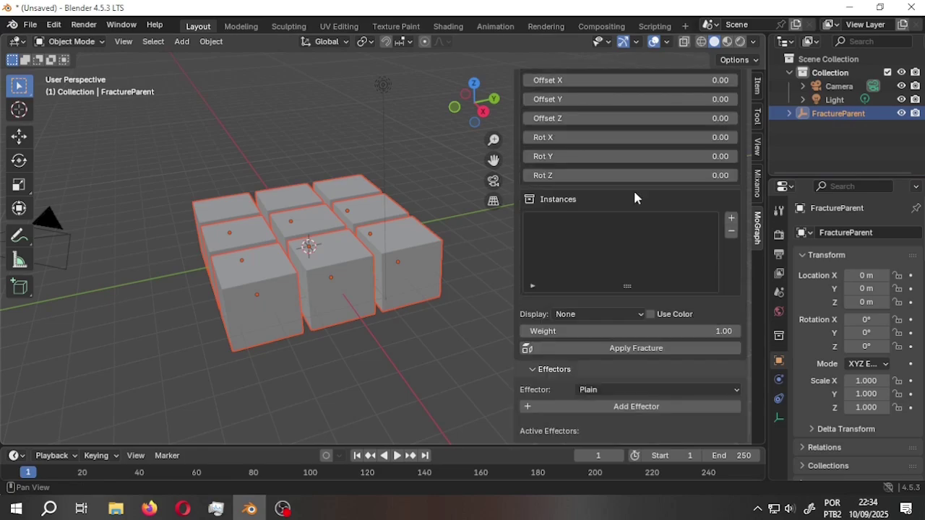
pyautogui.scroll(6, 634, 194)
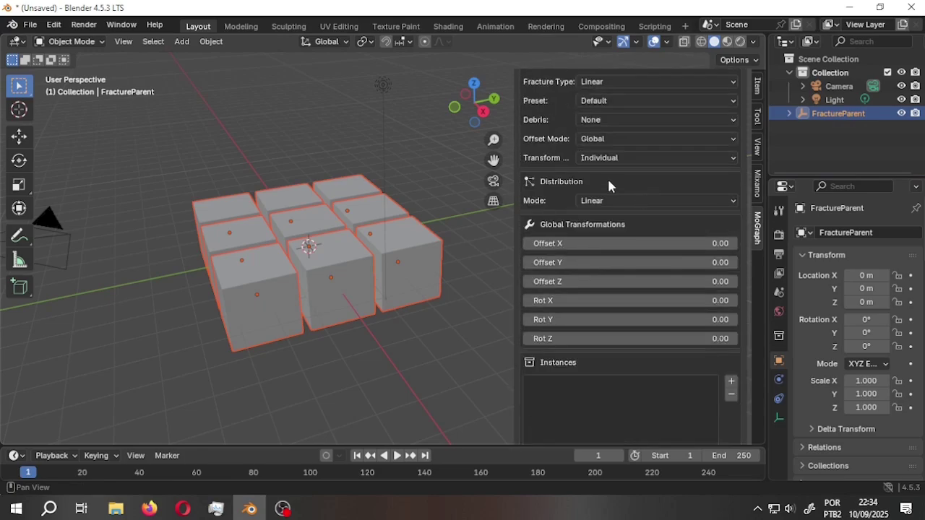
pyautogui.scroll(-5, 627, 266)
pyautogui.scroll(4, 629, 275)
pyautogui.scroll(-1, 667, 275)
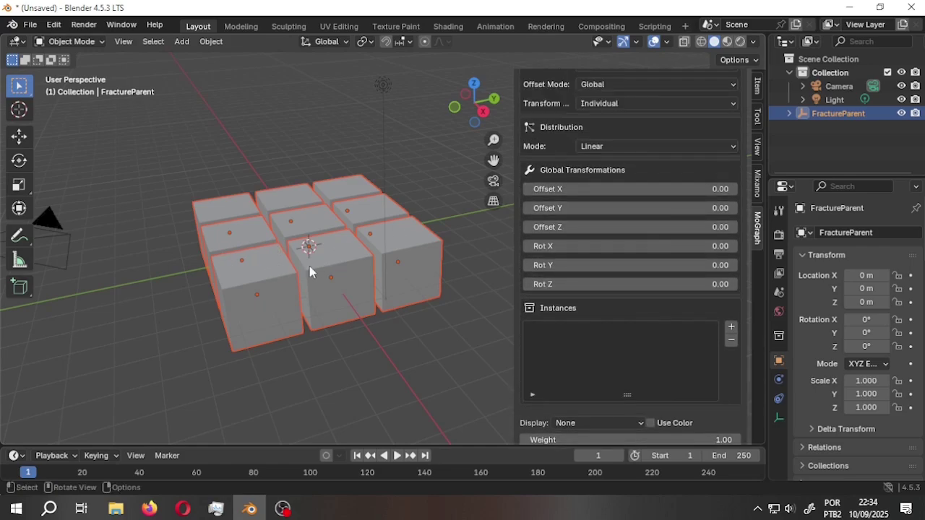
pyautogui.scroll(-4, 651, 209)
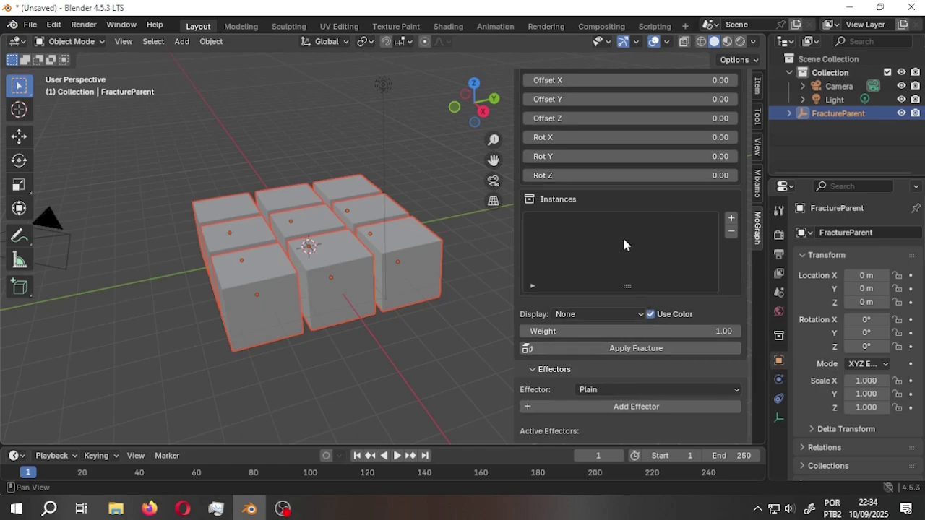
# Step: Add entries to the fracture's Instances list up to Instance 9
pyautogui.scroll(3, 622, 235)
pyautogui.scroll(-2, 622, 236)
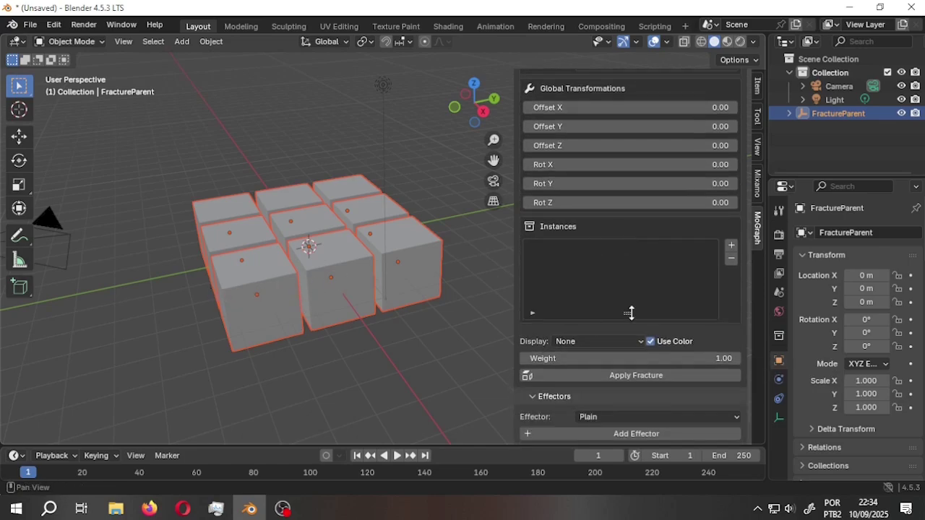
pyautogui.click(731, 250)
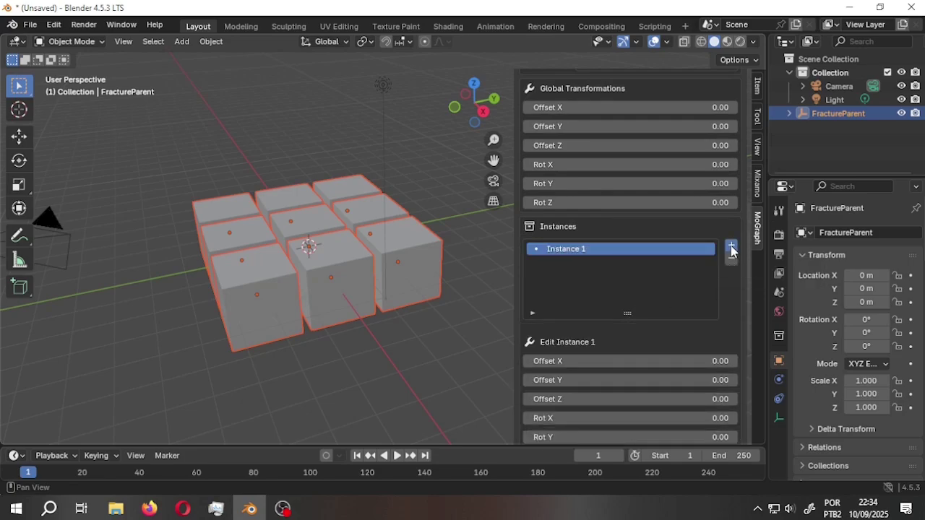
pyautogui.click(731, 249)
pyautogui.click(732, 250)
pyautogui.click(731, 250)
pyautogui.click(731, 249)
pyautogui.click(732, 249)
pyautogui.click(732, 250)
pyautogui.click(731, 250)
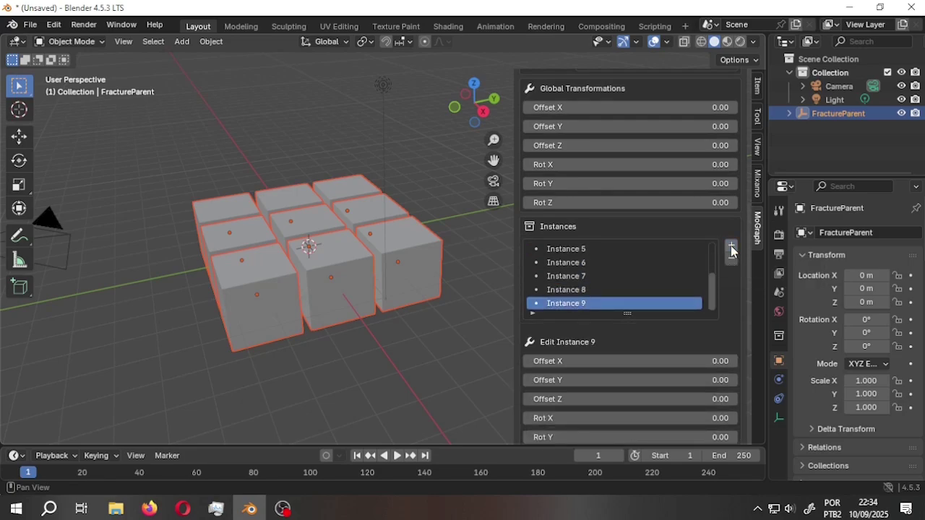
# Step: Select Instance 7 and Instance 6 in turn and examine their individual offset, rotation and scale settings
pyautogui.scroll(-3, 680, 207)
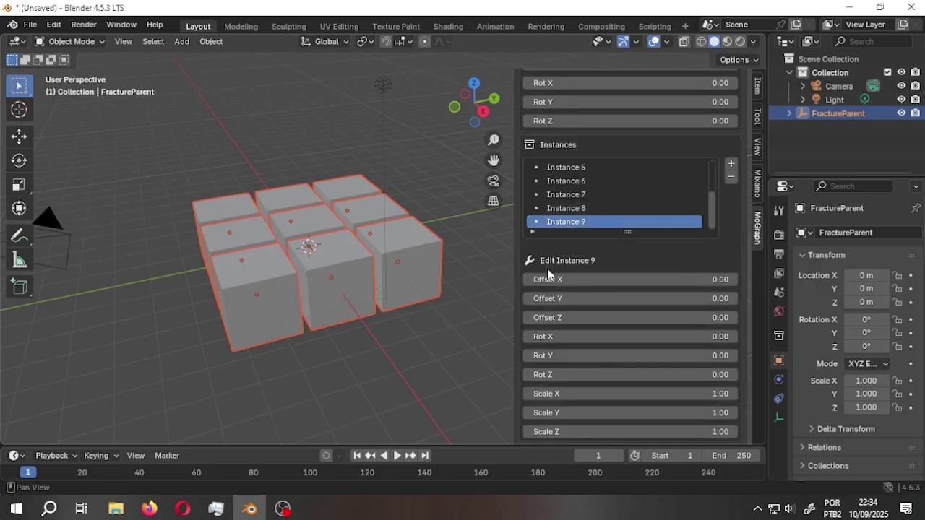
pyautogui.click(574, 195)
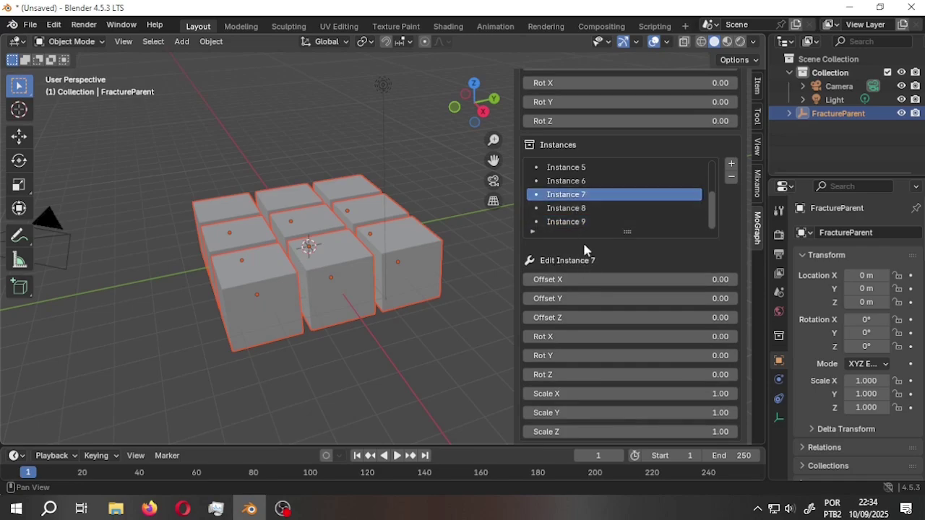
pyautogui.click(553, 182)
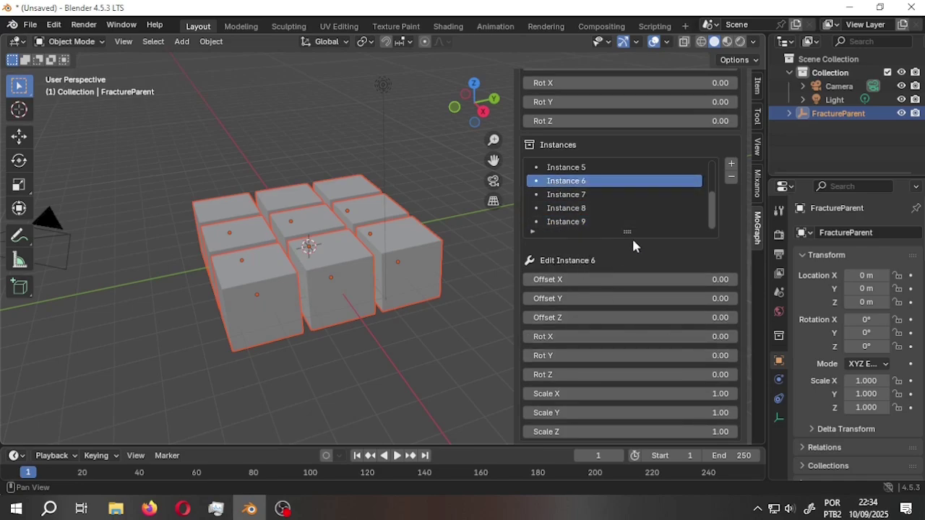
pyautogui.scroll(5, 668, 297)
pyautogui.scroll(2, 670, 293)
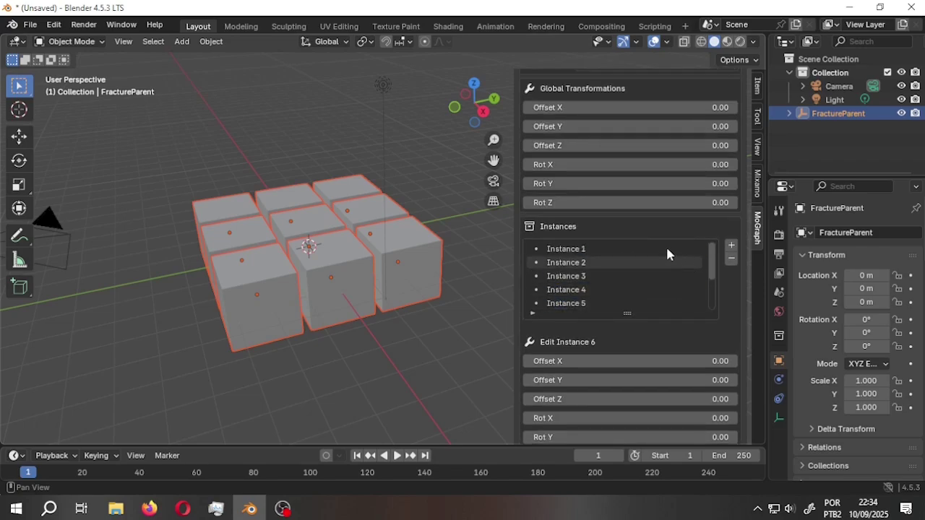
pyautogui.scroll(10, 698, 196)
pyautogui.scroll(-12, 642, 213)
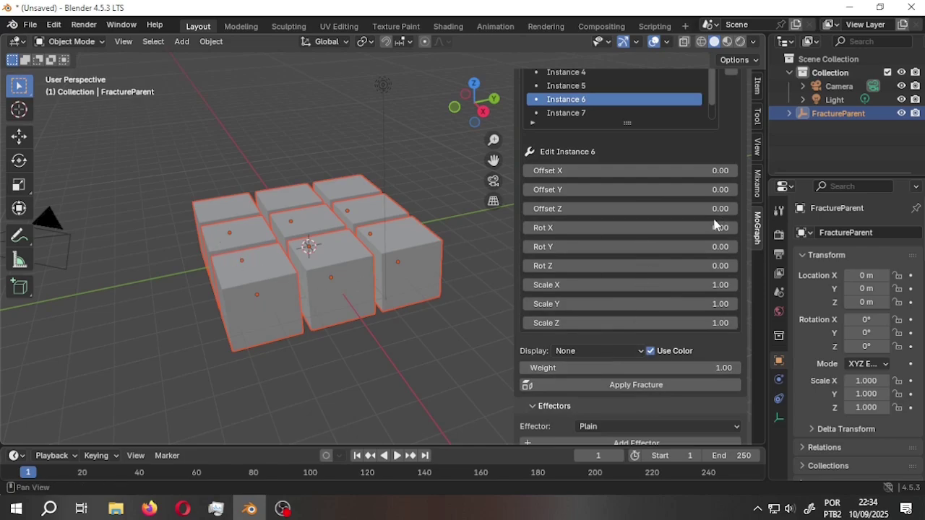
pyautogui.scroll(5, 672, 206)
pyautogui.scroll(2, 735, 179)
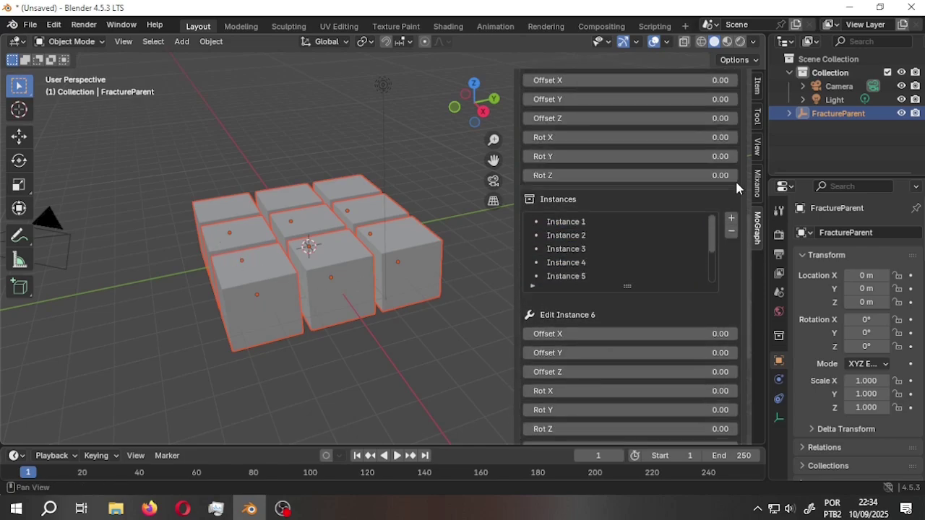
# Step: Set the Fracture Type to Noise and the fracture Preset to Crack
pyautogui.scroll(7, 735, 184)
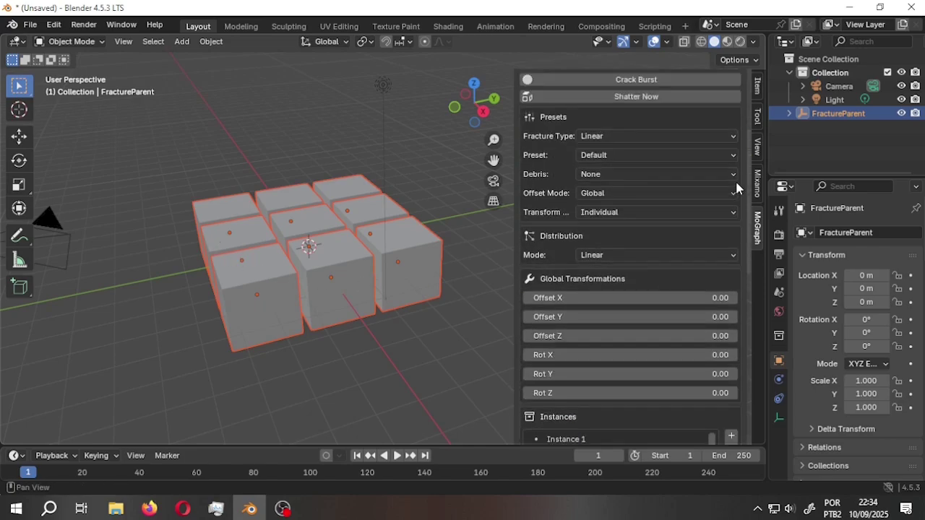
pyautogui.click(650, 136)
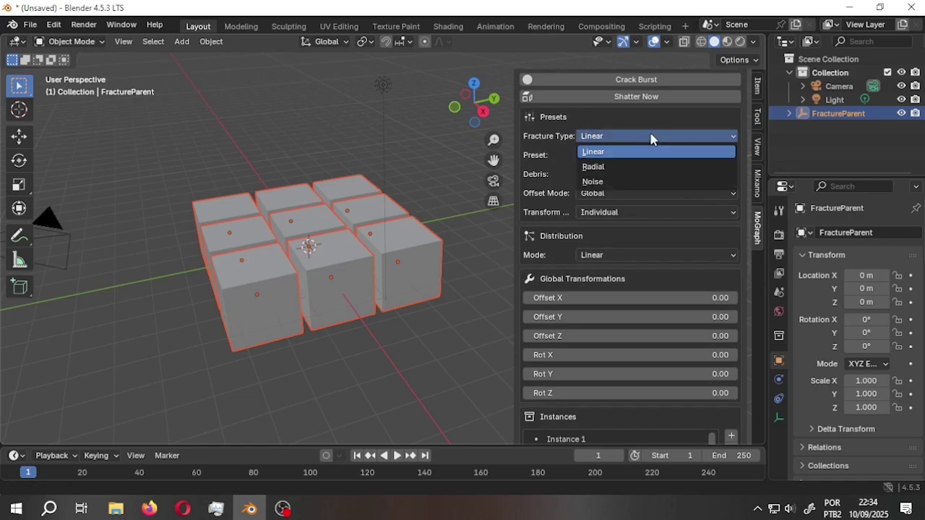
pyautogui.click(600, 184)
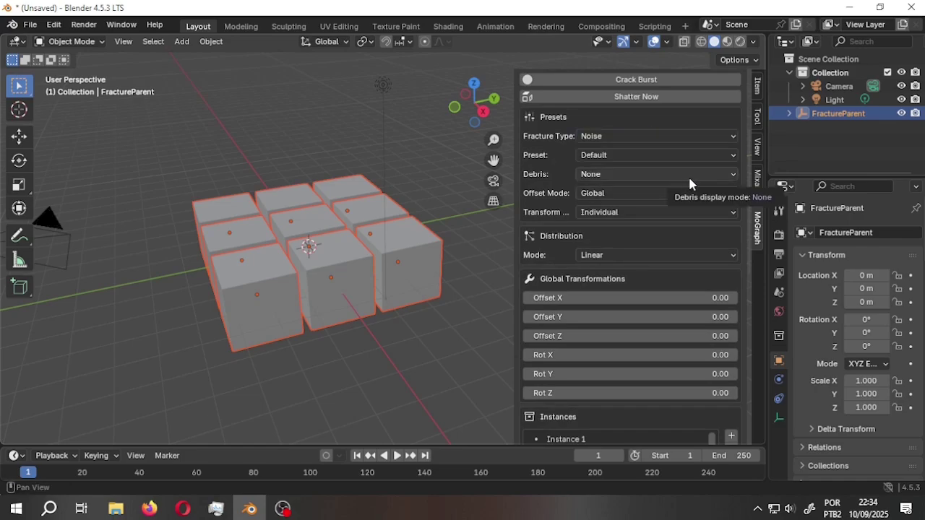
pyautogui.click(695, 157)
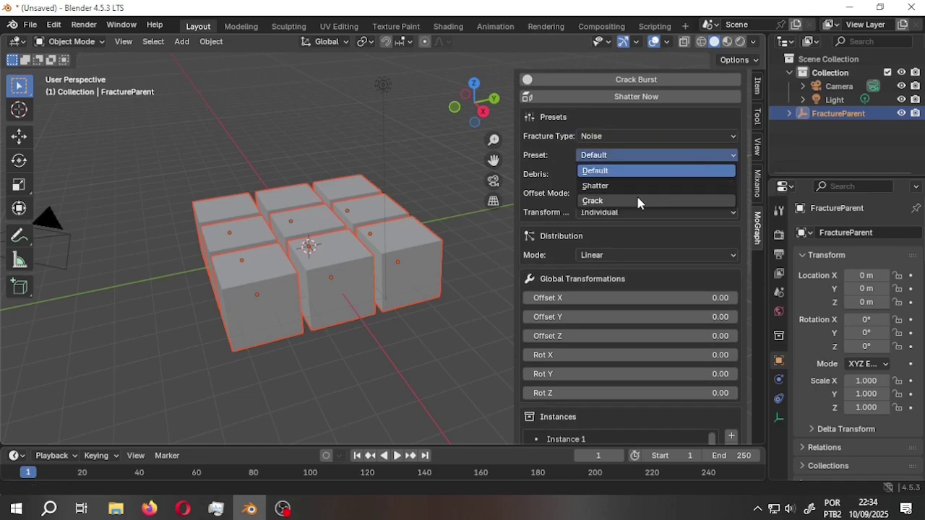
pyautogui.click(636, 197)
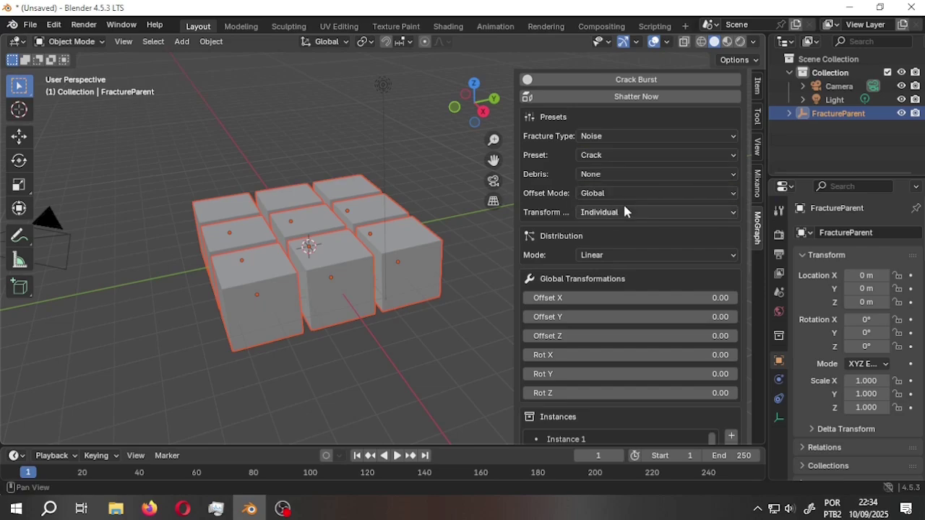
# Step: Check the Offset Mode and Transform options and set the Distribution mode to Explode
pyautogui.click(639, 193)
pyautogui.click(681, 195)
pyautogui.click(659, 212)
pyautogui.click(691, 256)
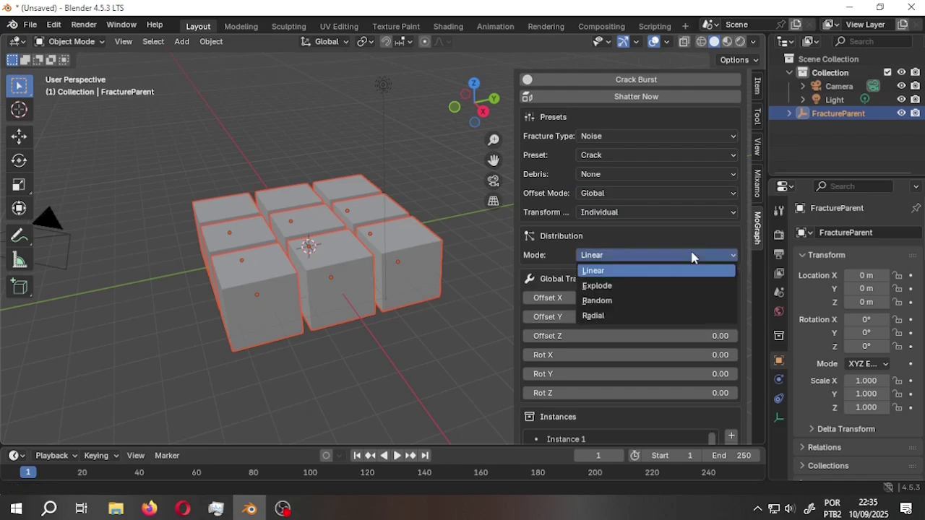
pyautogui.click(613, 286)
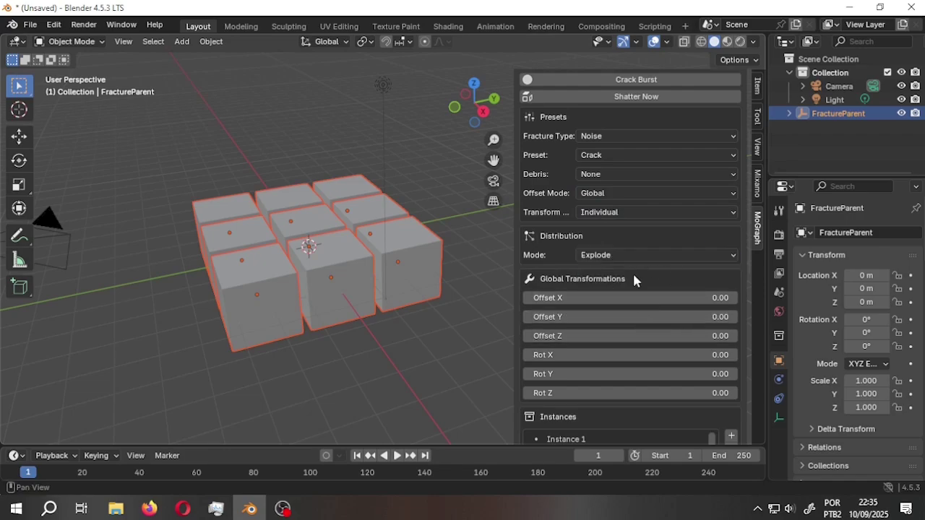
# Step: Set the Rot Y value of Instance 6 to 45
pyautogui.scroll(-5, 633, 263)
pyautogui.scroll(-3, 632, 270)
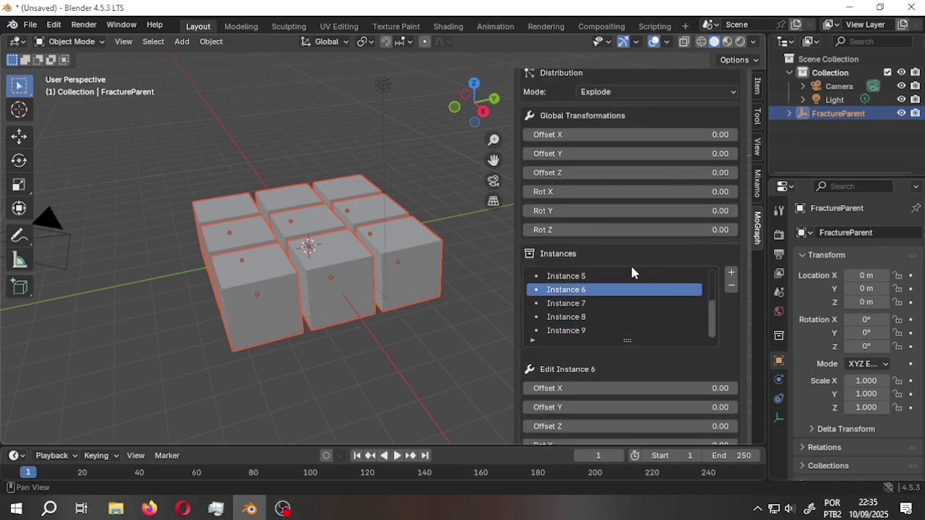
pyautogui.scroll(2, 664, 272)
pyautogui.scroll(-3, 664, 272)
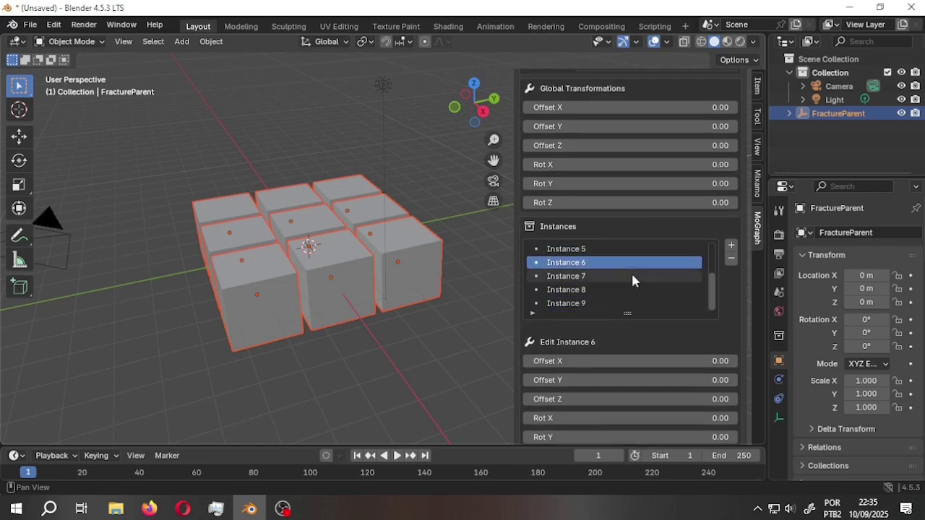
pyautogui.scroll(-3, 662, 338)
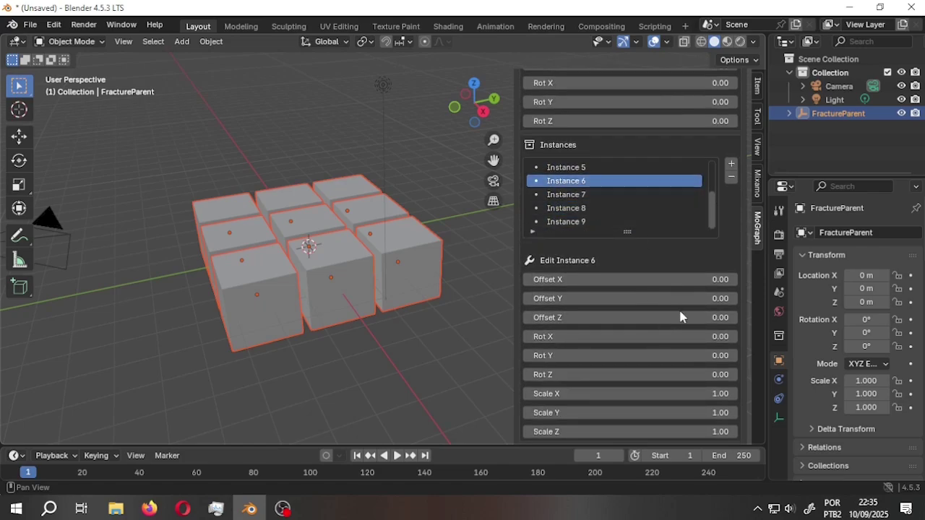
pyautogui.click(721, 357)
pyautogui.write('45')
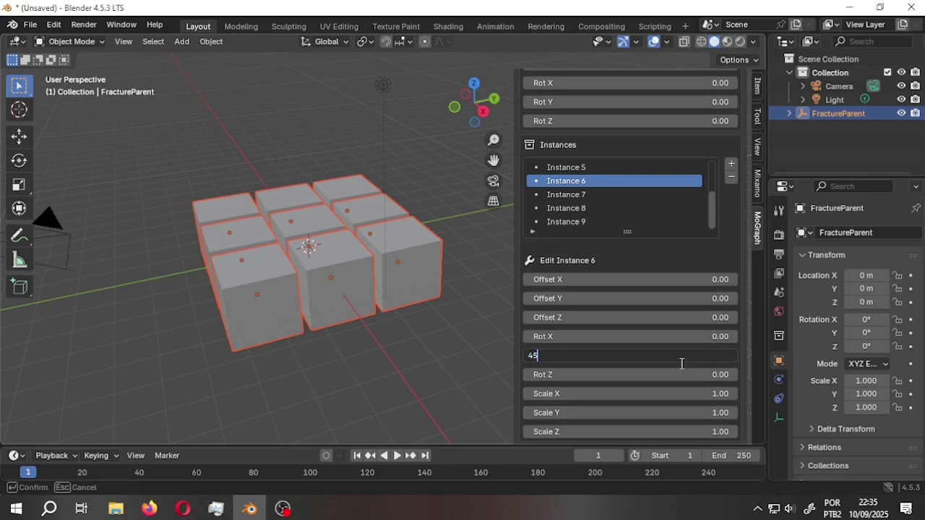
pyautogui.press('Return')
# Step: Select Instance 7 and set its Rot Z value to 45
pyautogui.click(576, 195)
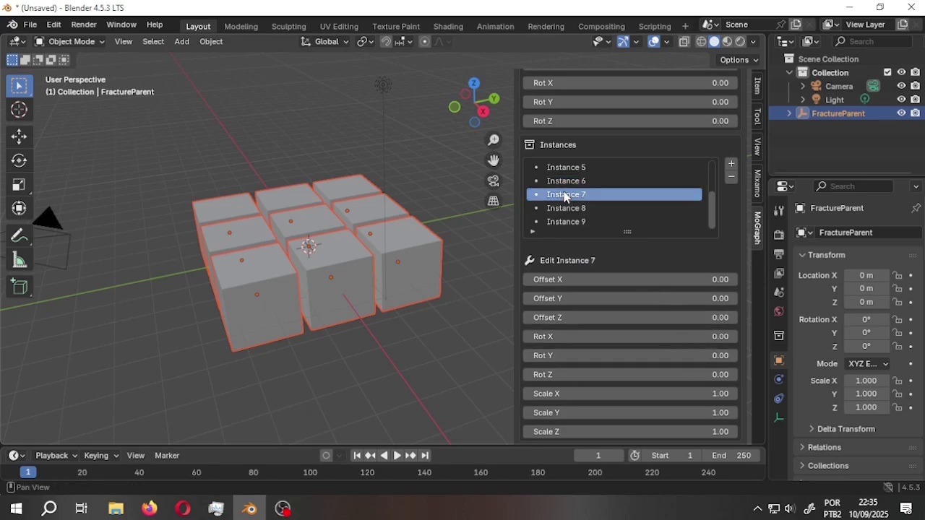
pyautogui.click(720, 377)
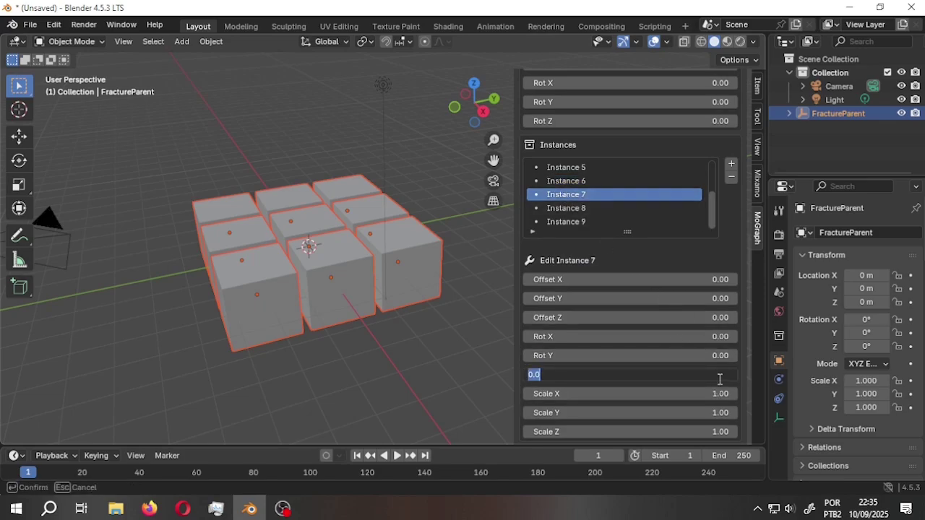
pyautogui.write('45')
pyautogui.press('Return')
# Step: Apply the fracture to FractureParent and inspect the distributed cubes
pyautogui.scroll(-5, 654, 285)
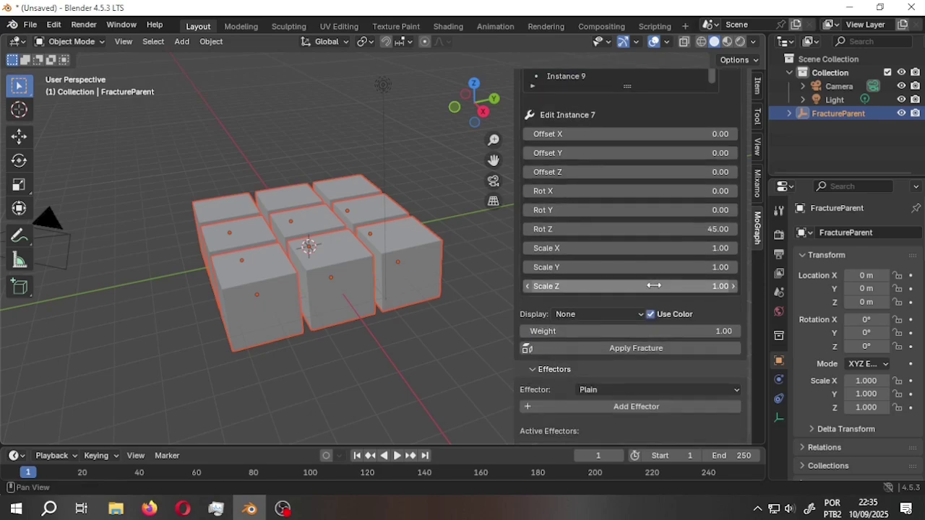
pyautogui.click(636, 348)
pyautogui.scroll(-6, 391, 213)
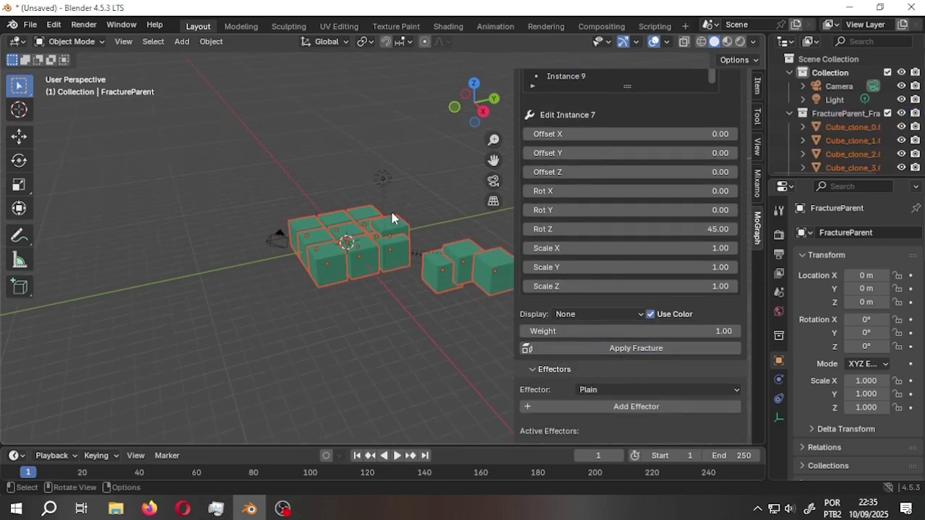
pyautogui.moveTo(482, 109); pyautogui.dragTo(469, 164)
pyautogui.moveTo(474, 109); pyautogui.dragTo(439, 111)
pyautogui.moveTo(493, 160); pyautogui.dragTo(224, 145)
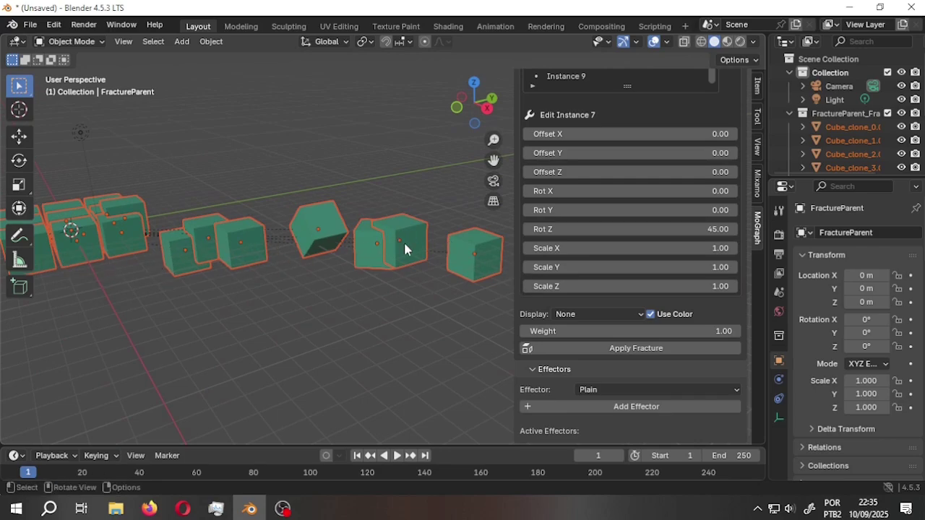
# Step: Toggle the visibility of the generated cube copies off and on, and check the original cubes under FractureParent
pyautogui.scroll(-5, 900, 148)
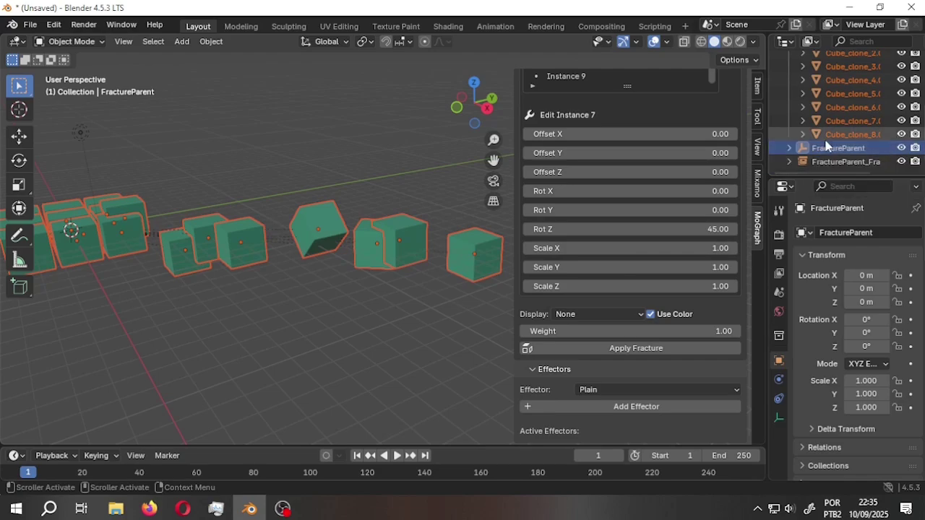
pyautogui.scroll(5, 826, 145)
pyautogui.scroll(-3, 863, 103)
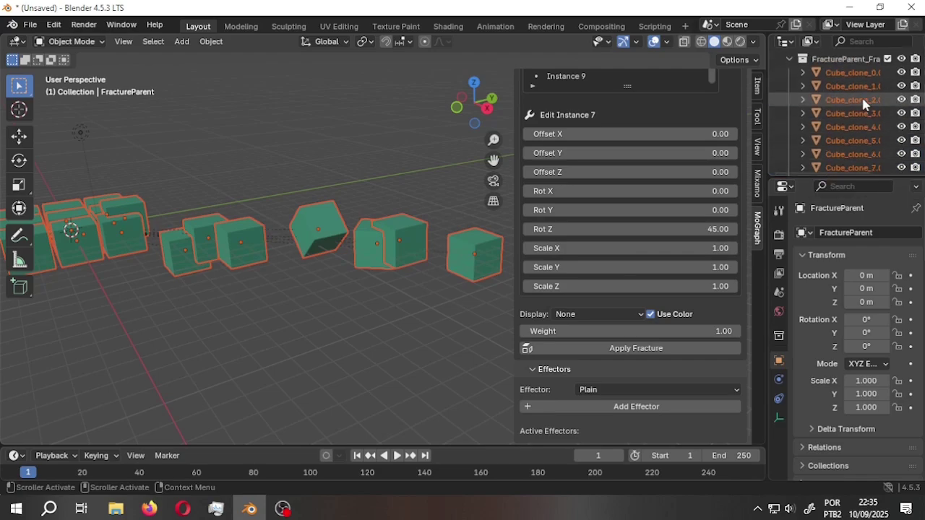
pyautogui.click(901, 73)
pyautogui.moveTo(902, 79); pyautogui.dragTo(907, 182)
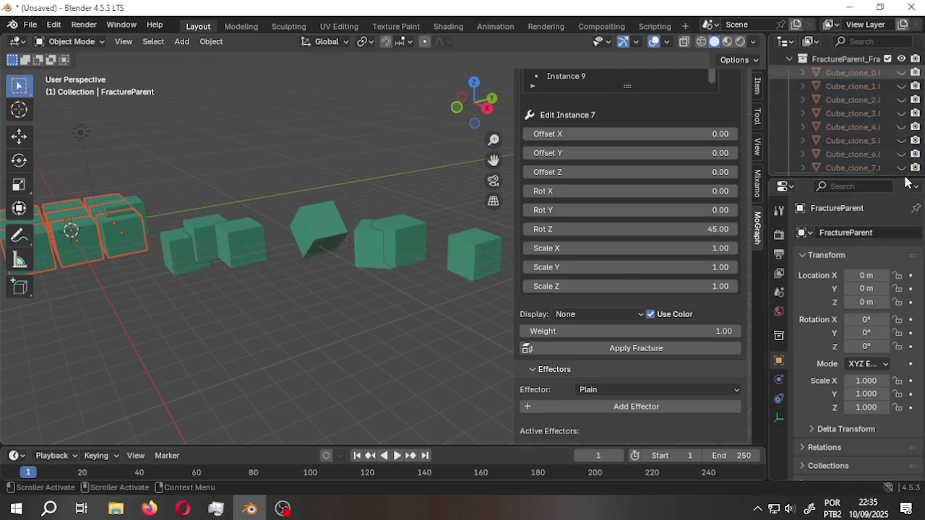
pyautogui.moveTo(901, 73); pyautogui.dragTo(902, 169)
pyautogui.scroll(-3, 849, 127)
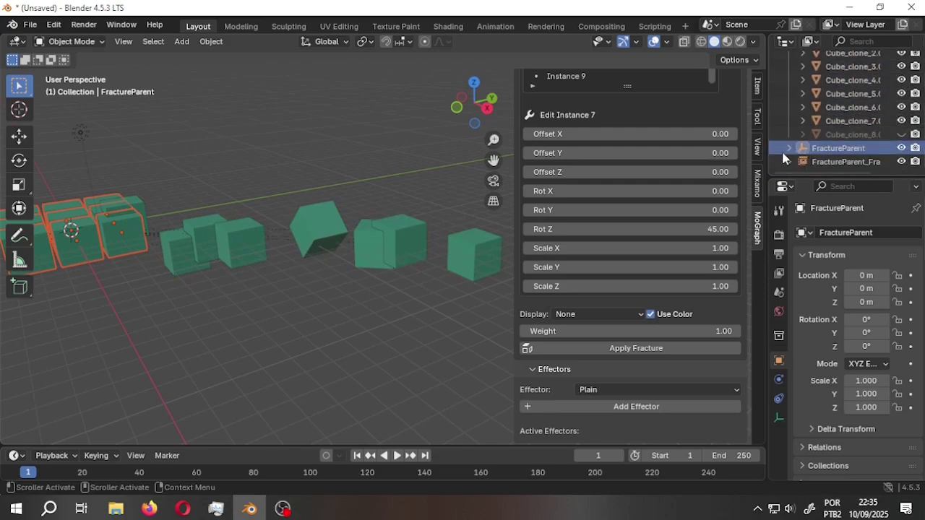
pyautogui.moveTo(781, 150); pyautogui.dragTo(902, 56)
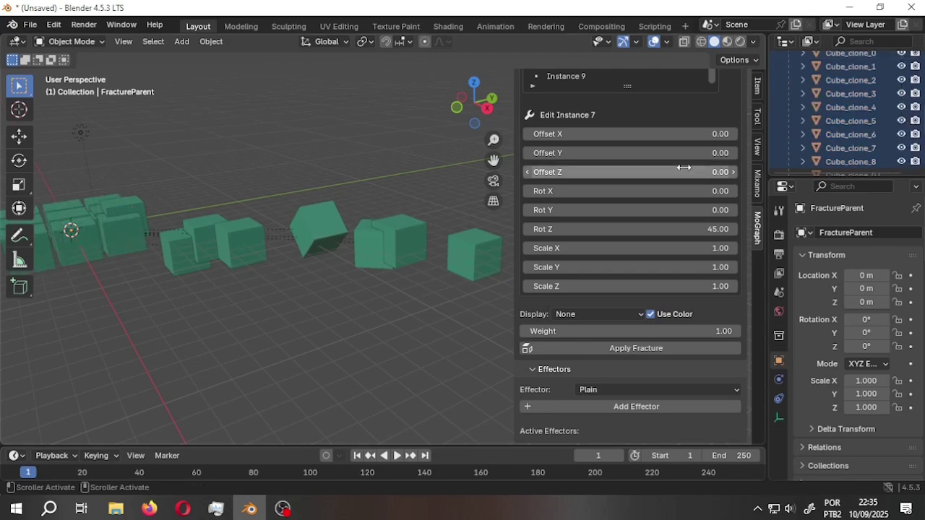
# Step: Inspect the exploded row of cubes from another angle and reset the fracture
pyautogui.scroll(3, 684, 167)
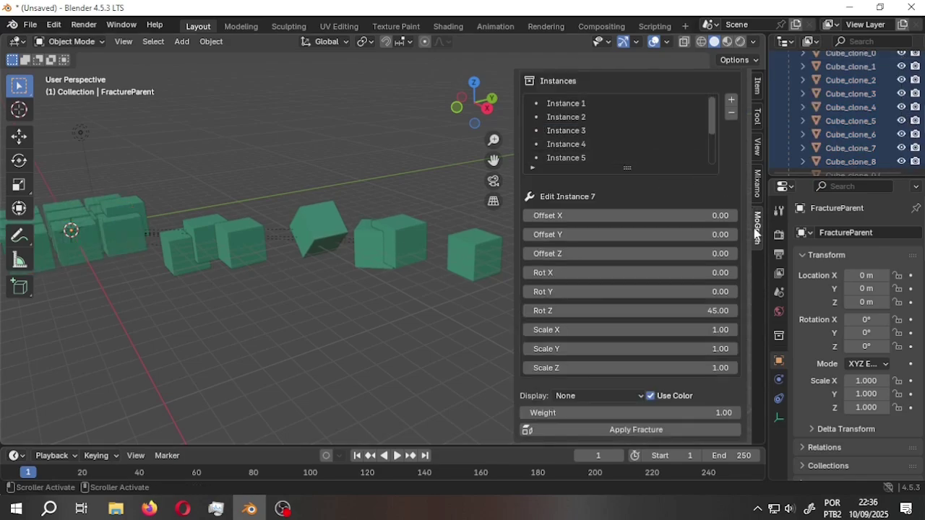
pyautogui.scroll(10, 753, 235)
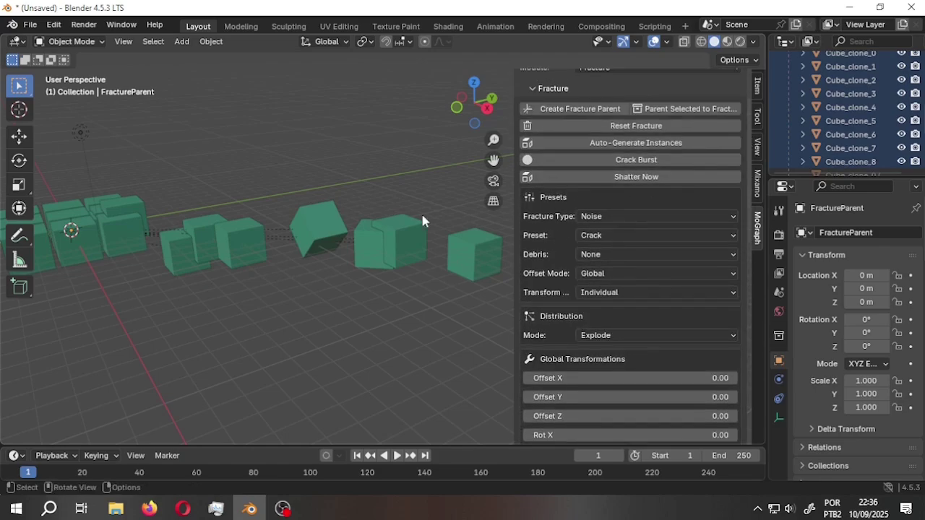
pyautogui.moveTo(473, 101); pyautogui.dragTo(409, 228)
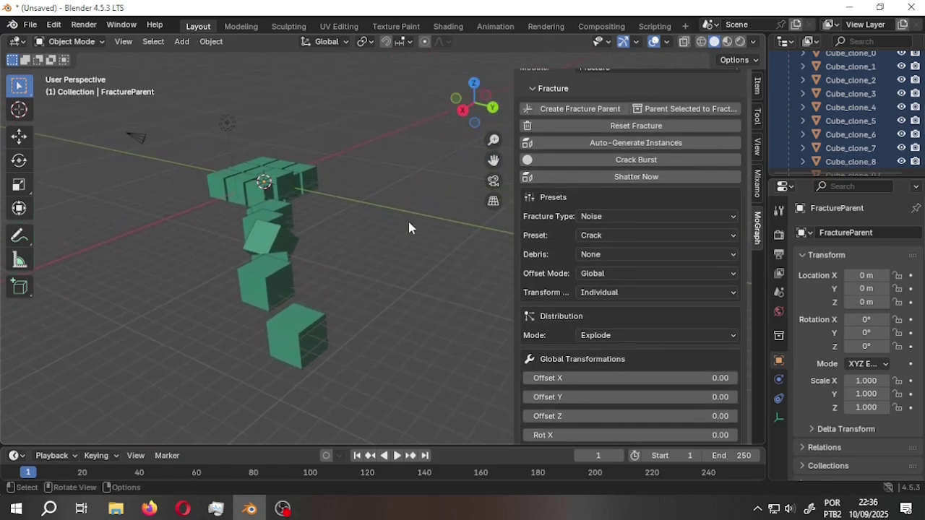
pyautogui.scroll(3, 410, 228)
pyautogui.scroll(-2, 409, 224)
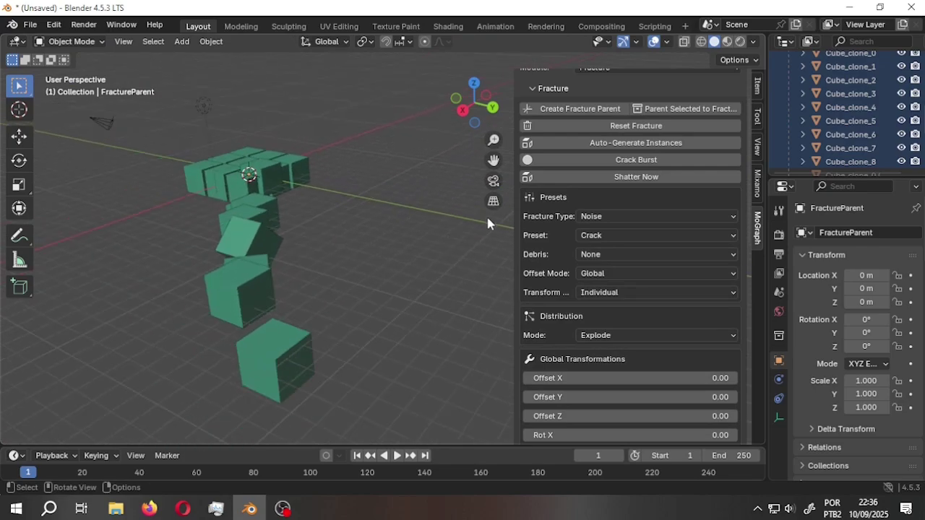
pyautogui.scroll(3, 699, 209)
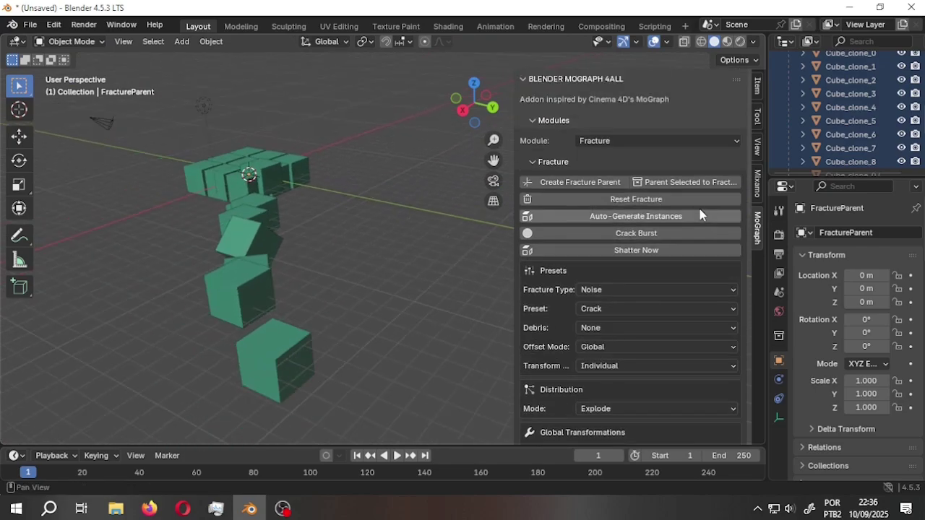
pyautogui.click(620, 202)
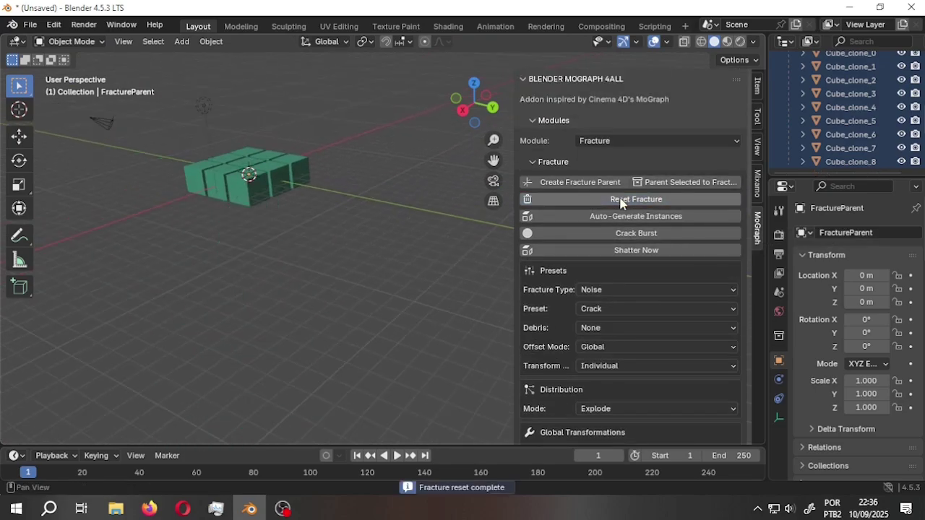
# Step: Apply a Crack Burst to the cubes and examine the transform values of Instances 8, 7 and 6
pyautogui.click(625, 234)
pyautogui.moveTo(473, 102); pyautogui.dragTo(220, 231)
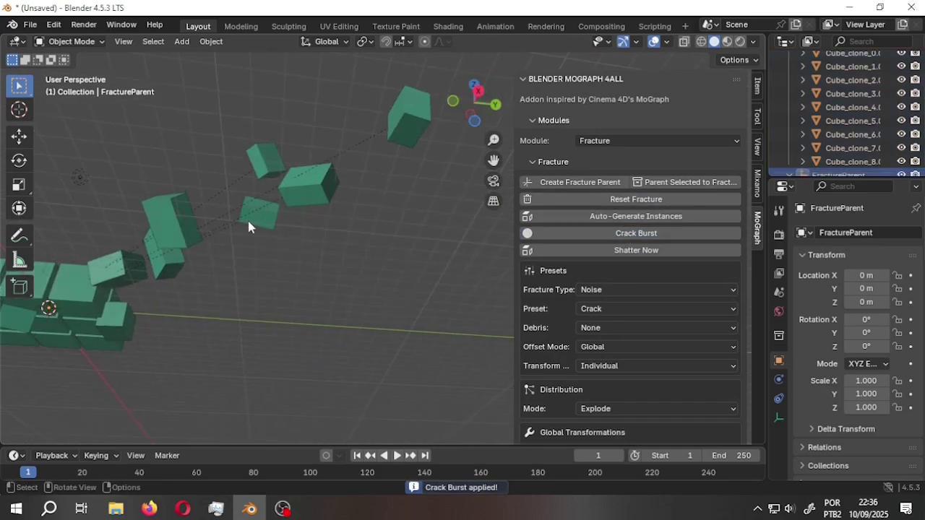
pyautogui.scroll(-12, 639, 289)
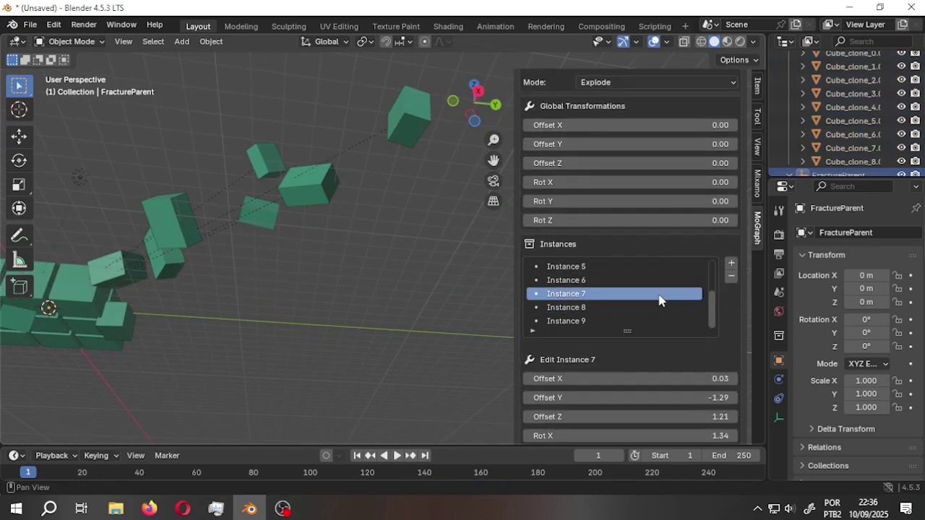
pyautogui.scroll(-4, 655, 299)
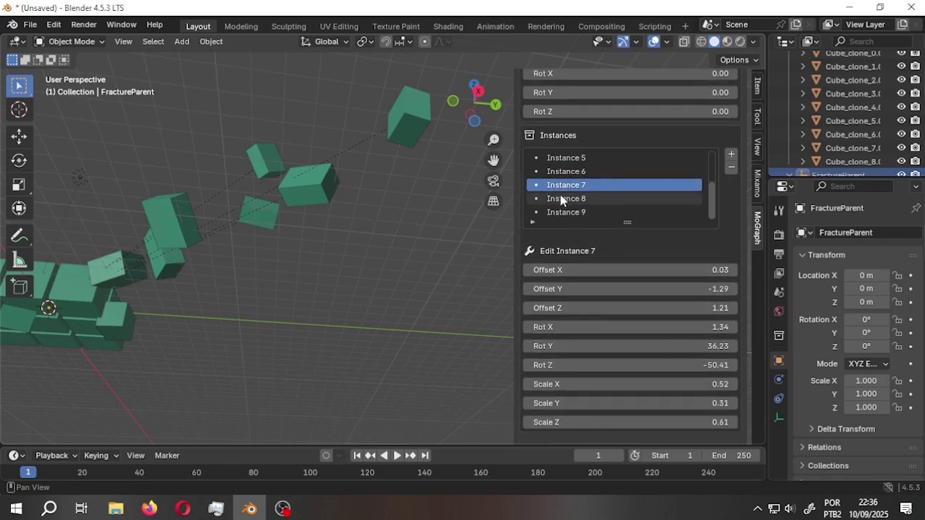
pyautogui.click(560, 197)
pyautogui.click(561, 185)
pyautogui.click(560, 172)
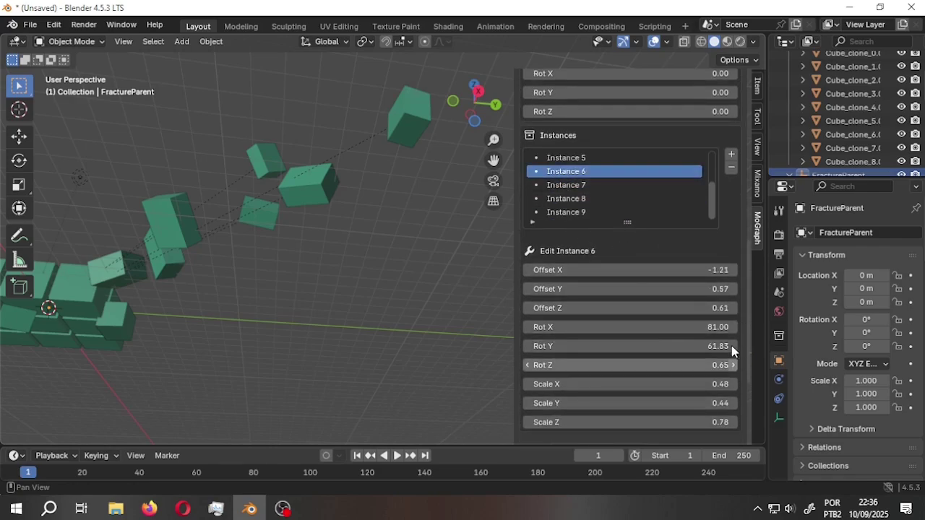
# Step: Examine the burst pieces around the cube grid and reset the fracture to clear them
pyautogui.scroll(5, 647, 195)
pyautogui.scroll(5, 331, 273)
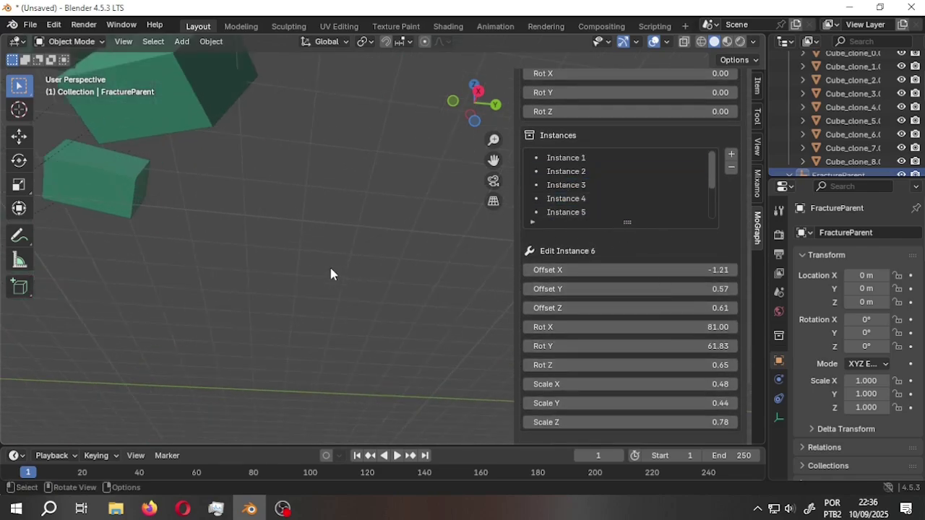
pyautogui.scroll(-5, 331, 273)
pyautogui.moveTo(475, 101)
pyautogui.mouseDown()
pyautogui.moveTo(455, 116)
pyautogui.moveTo(463, 108)
pyautogui.mouseUp()
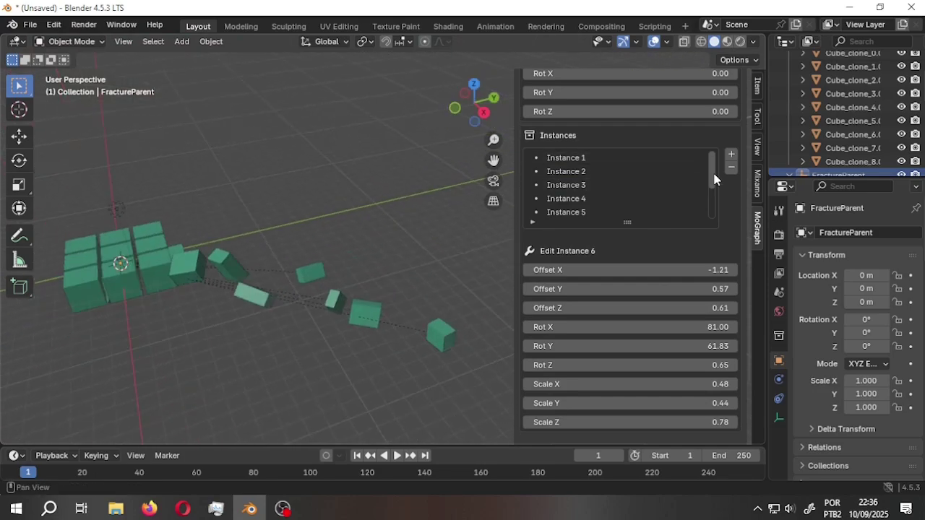
pyautogui.moveTo(748, 289); pyautogui.dragTo(744, 83)
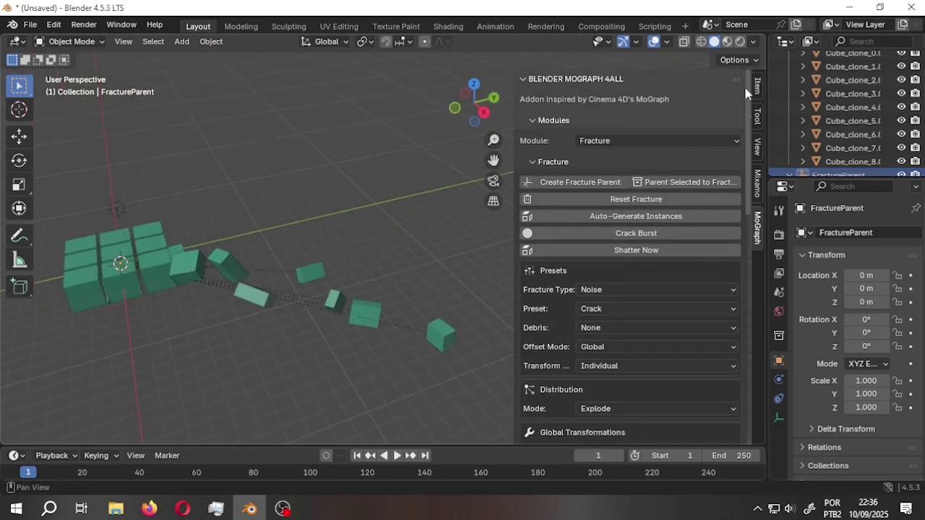
pyautogui.click(627, 205)
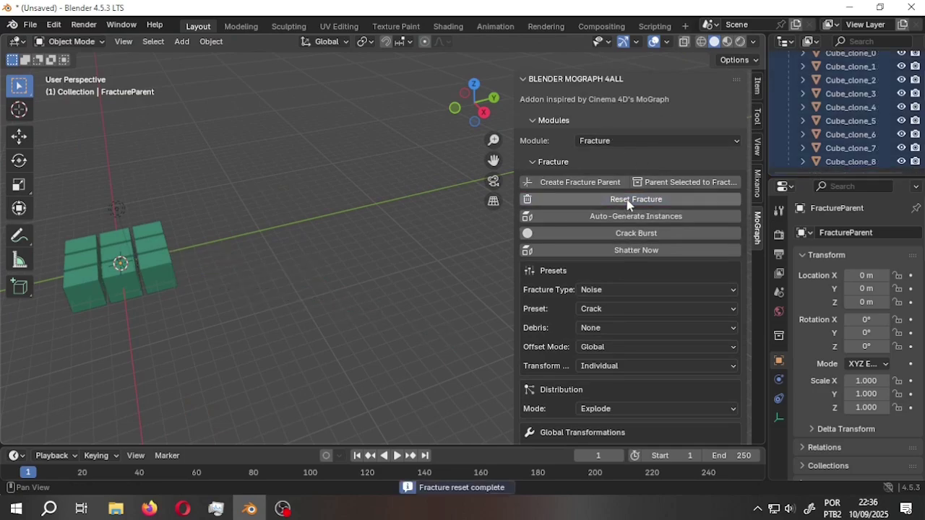
# Step: Apply Shatter Now to the nine cubes and view the scattered pieces around the grid
pyautogui.click(634, 250)
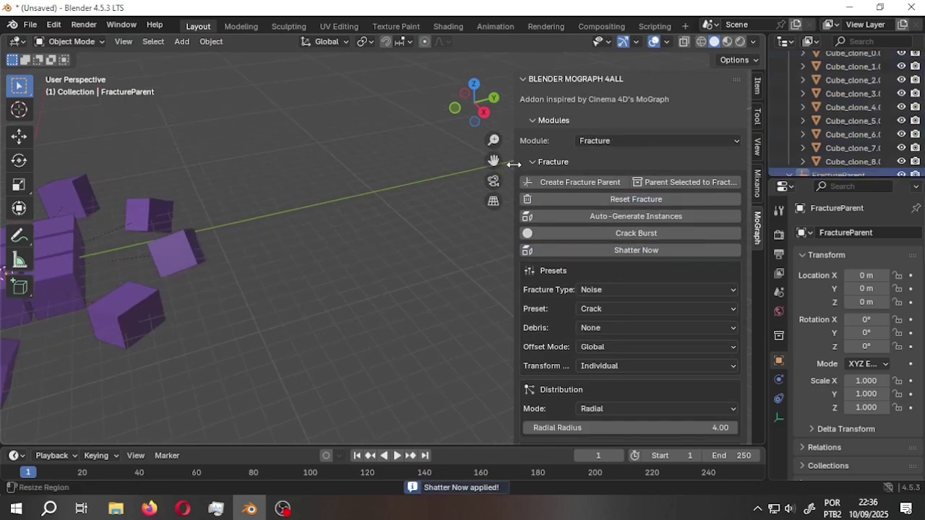
pyautogui.moveTo(494, 159); pyautogui.dragTo(679, 123)
pyautogui.scroll(3, 328, 216)
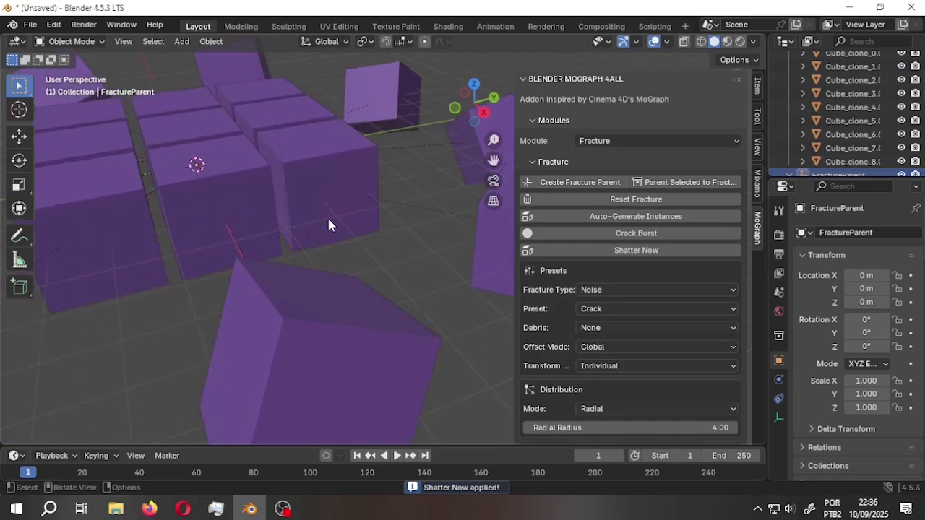
pyautogui.scroll(-3, 328, 216)
pyautogui.moveTo(327, 216); pyautogui.dragTo(399, 189, button='middle')
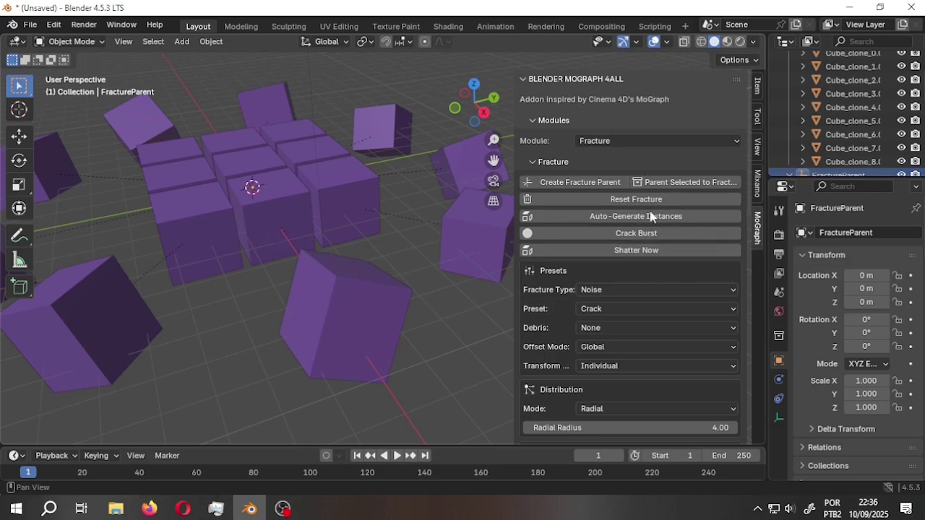
# Step: Review the fracture settings down to the Instances list and the transform values of Instance 6
pyautogui.scroll(-5, 645, 293)
pyautogui.scroll(5, 637, 198)
pyautogui.scroll(-2, 644, 217)
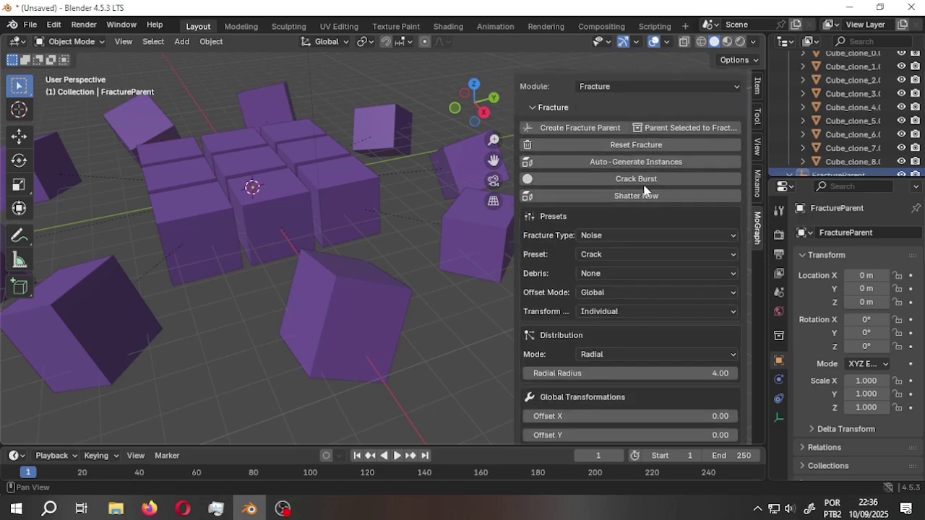
pyautogui.scroll(-12, 645, 190)
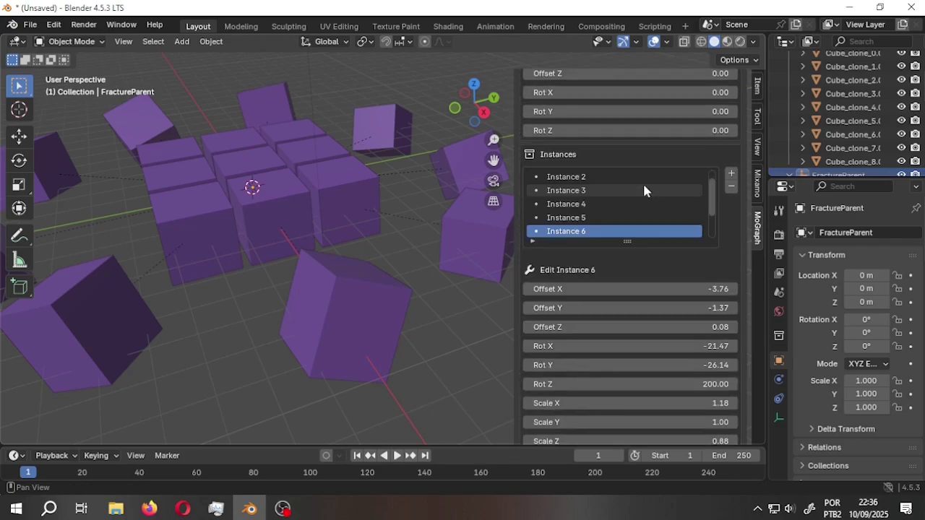
pyautogui.scroll(-3, 645, 190)
pyautogui.scroll(2, 421, 222)
pyautogui.scroll(-2, 421, 223)
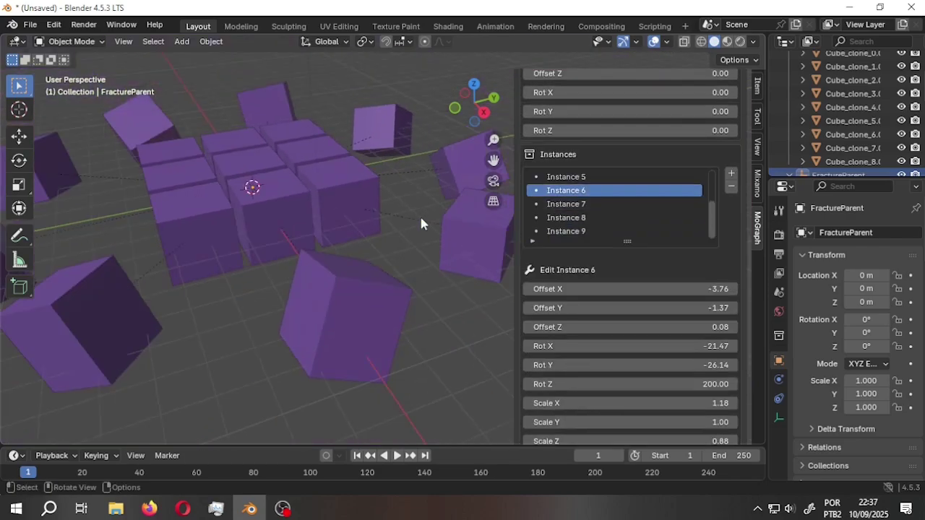
pyautogui.scroll(-1, 422, 223)
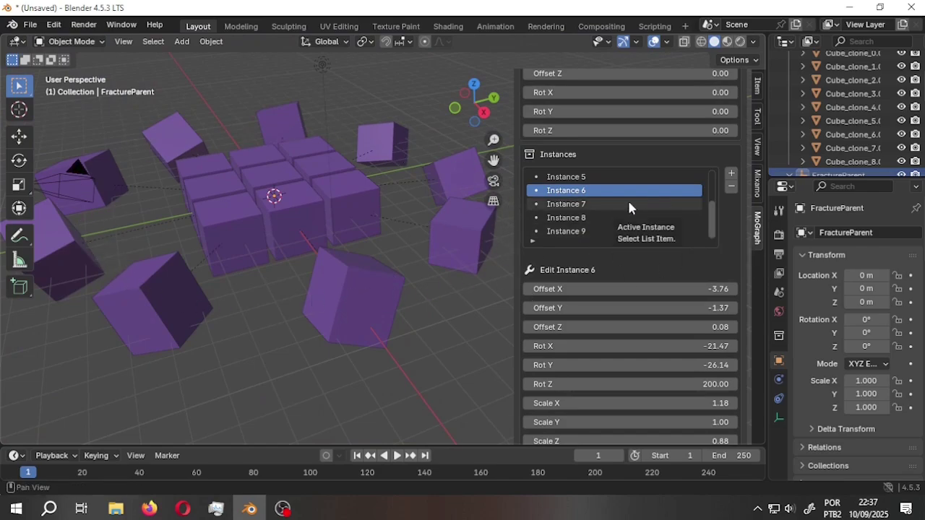
# Step: Examine the remaining Instance 6 values, the display and effector options, and the whole ring of shattered cubes
pyautogui.scroll(4, 627, 198)
pyautogui.scroll(-2, 629, 204)
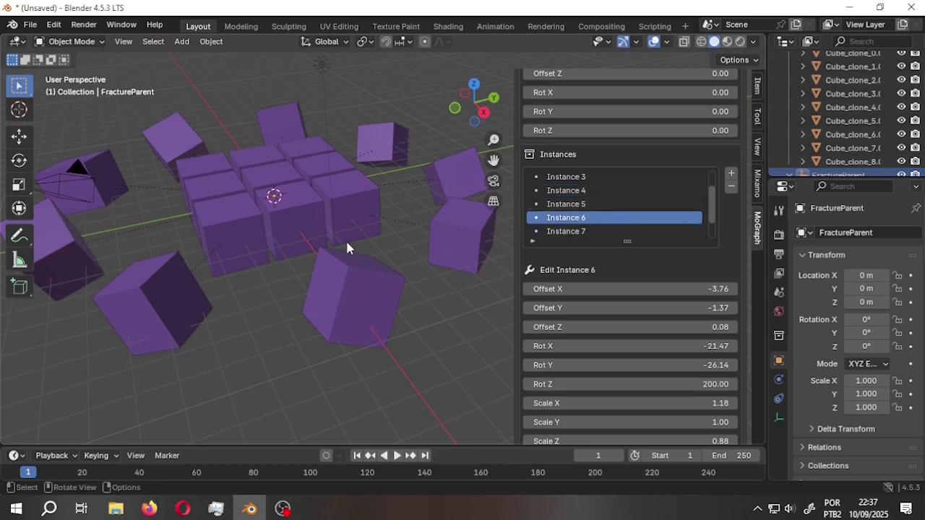
pyautogui.scroll(-4, 716, 282)
pyautogui.scroll(-1, 719, 287)
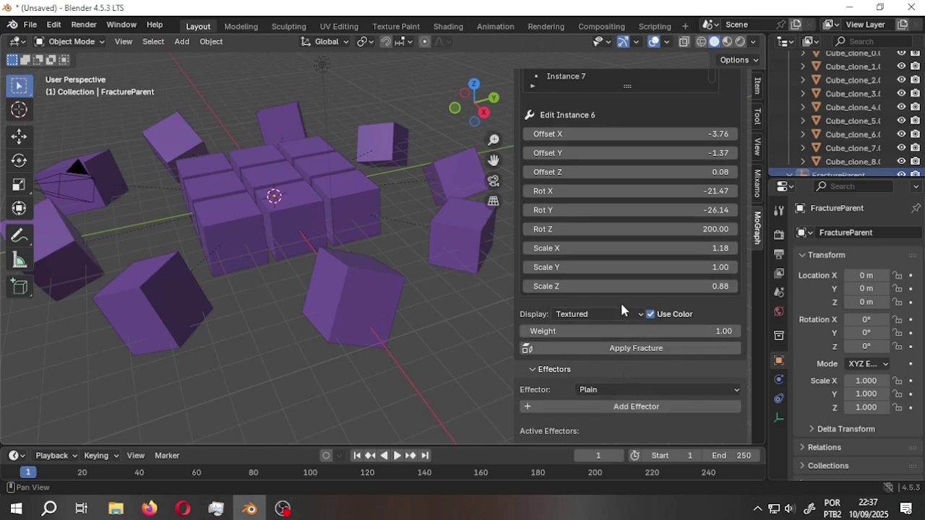
pyautogui.moveTo(404, 239); pyautogui.dragTo(282, 190, button='middle')
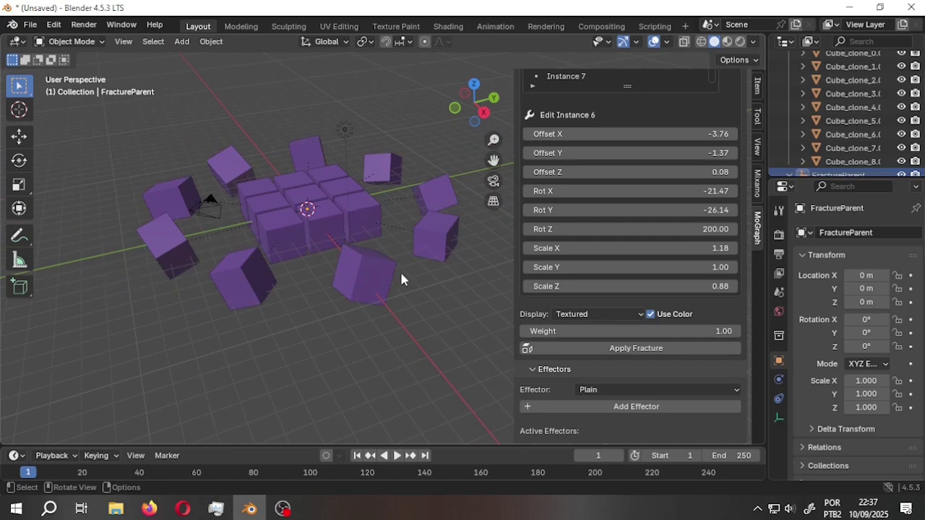
pyautogui.scroll(3, 655, 194)
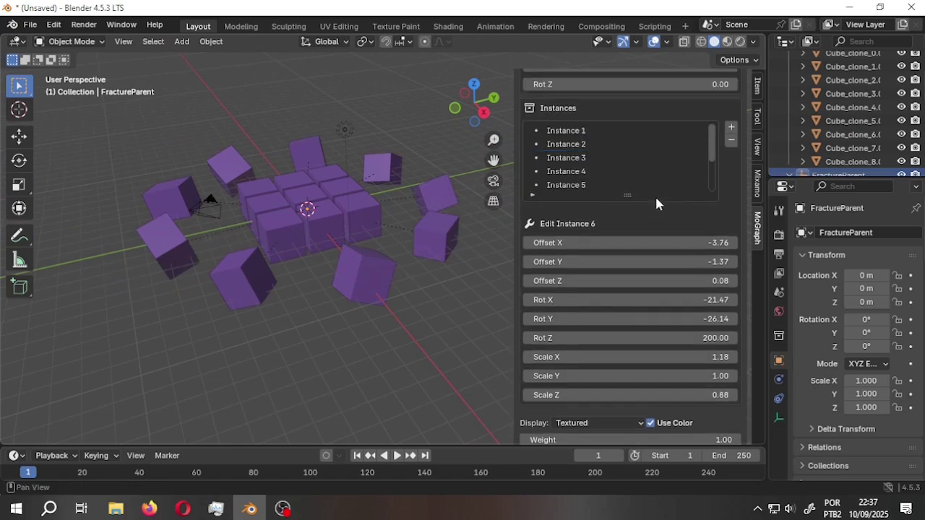
pyautogui.scroll(12, 734, 171)
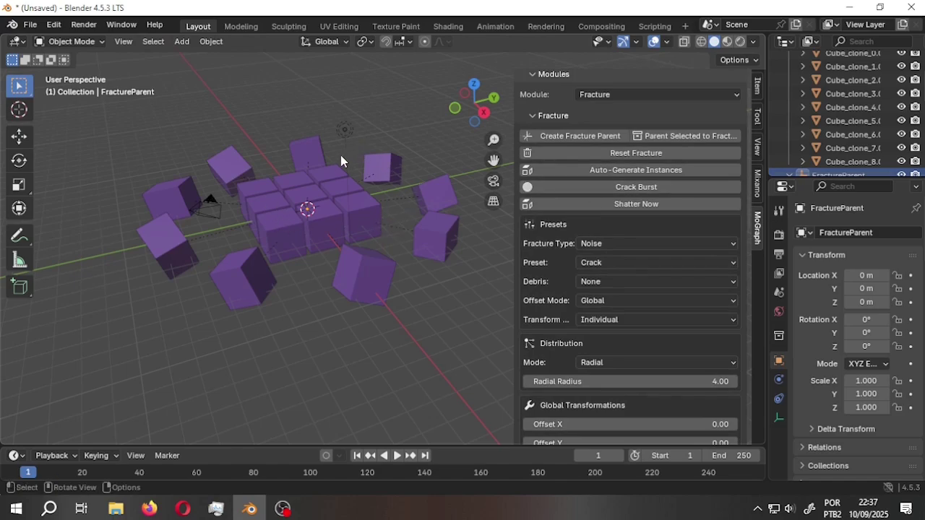
# Step: Check the list of available modules, keep Fracture selected, and frame the shattered cubes
pyautogui.click(660, 94)
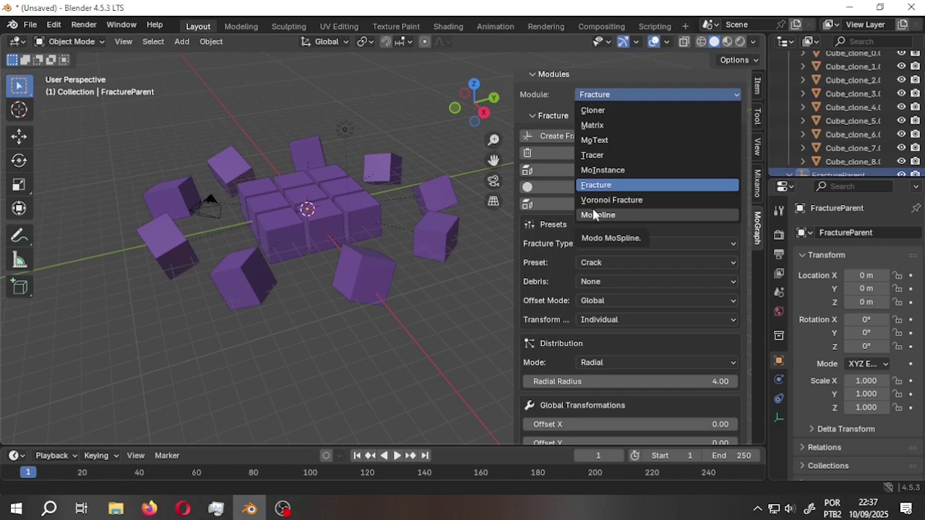
pyautogui.click(582, 185)
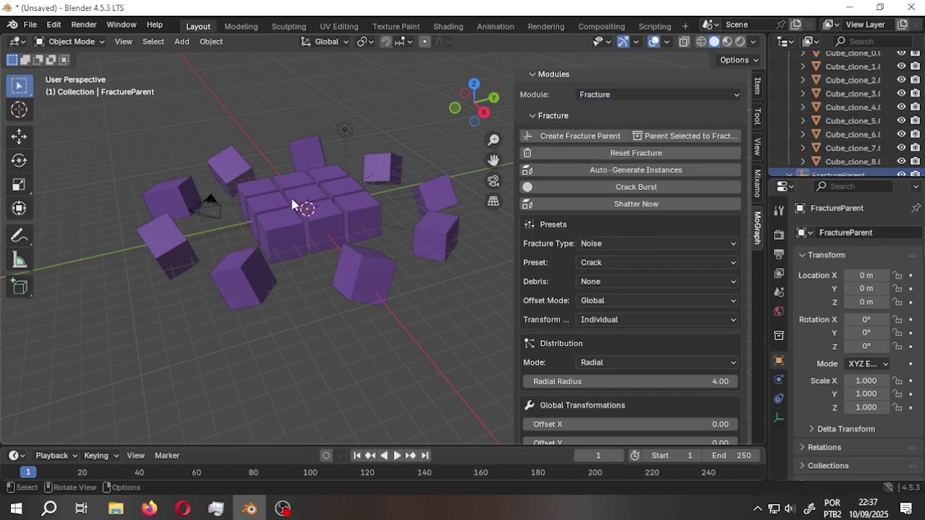
pyautogui.press('KP_Decimal')
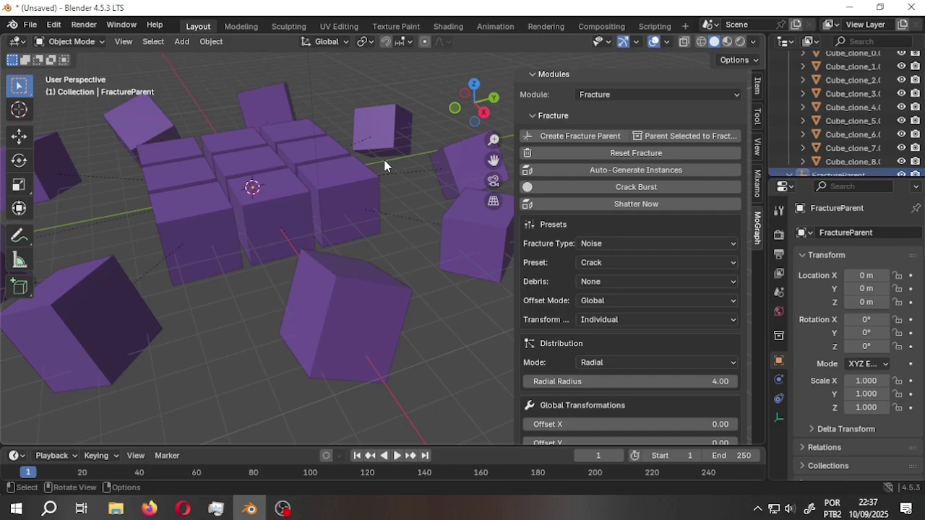
# Step: Review the fracture actions, presets, radial distribution and global transformation settings alongside the shattered cubes
pyautogui.scroll(-3, 384, 151)
pyautogui.scroll(3, 384, 151)
pyautogui.scroll(-1, 631, 165)
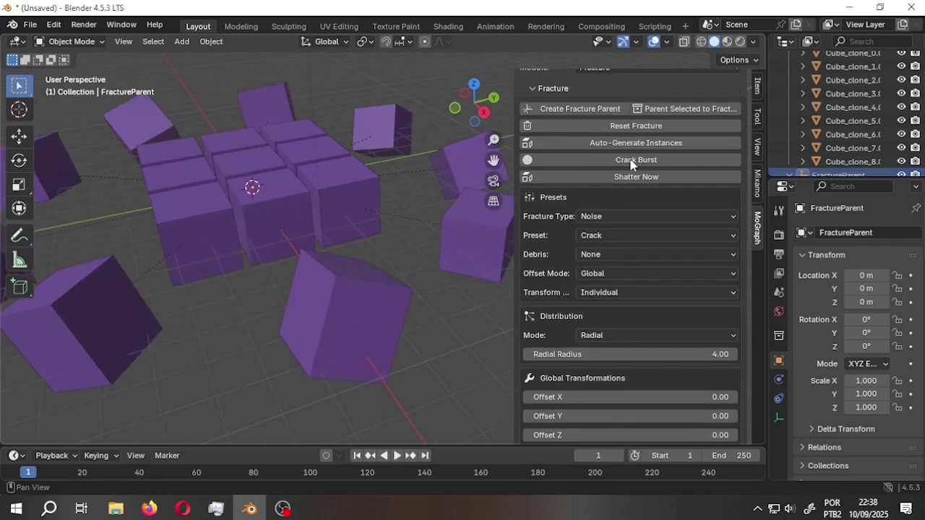
pyautogui.scroll(-2, 630, 160)
pyautogui.scroll(3, 630, 155)
pyautogui.scroll(-4, 621, 169)
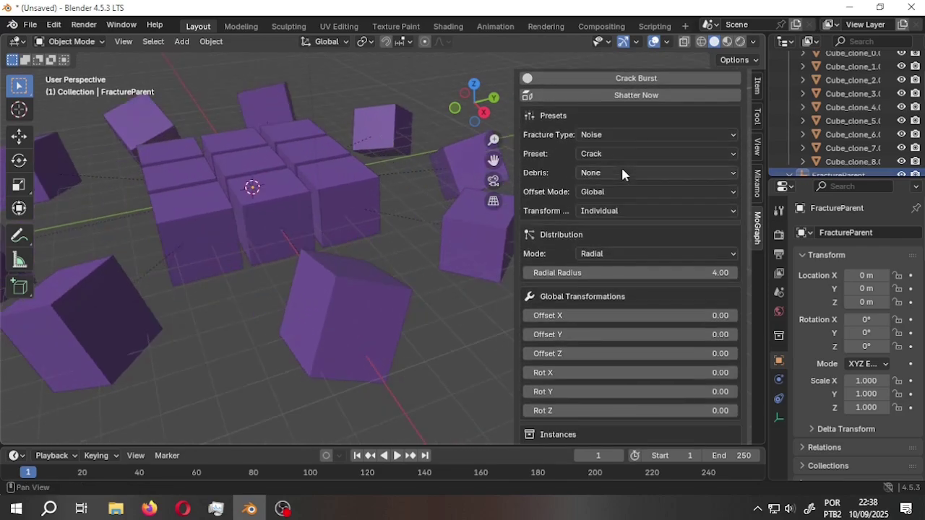
pyautogui.moveTo(431, 187); pyautogui.dragTo(345, 181, button='middle')
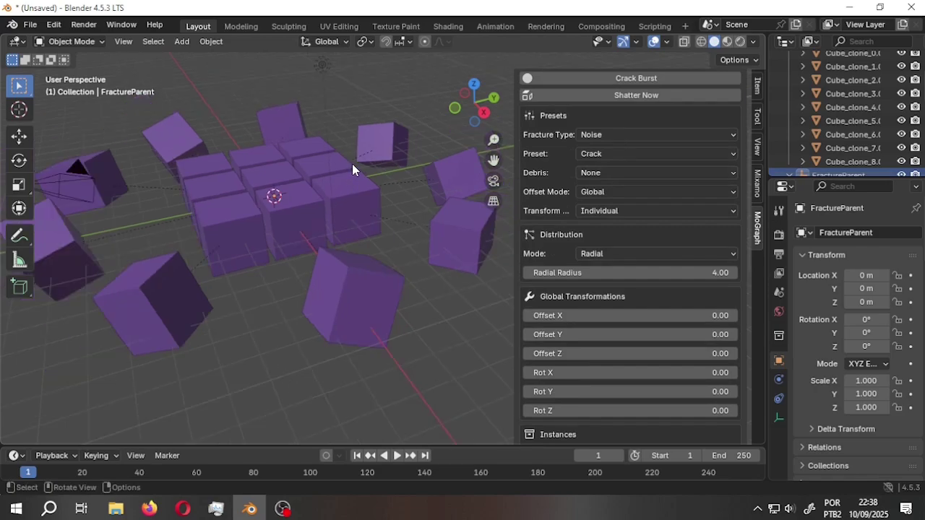
pyautogui.scroll(4, 644, 152)
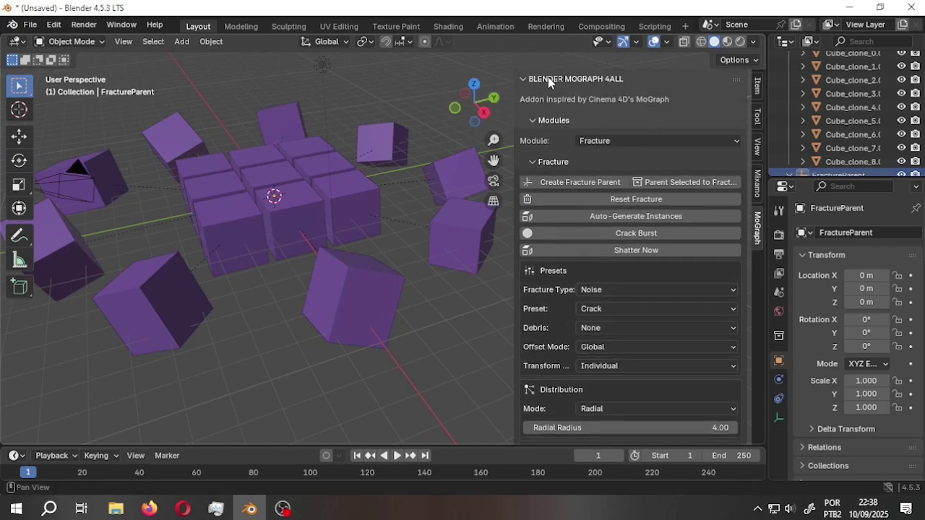